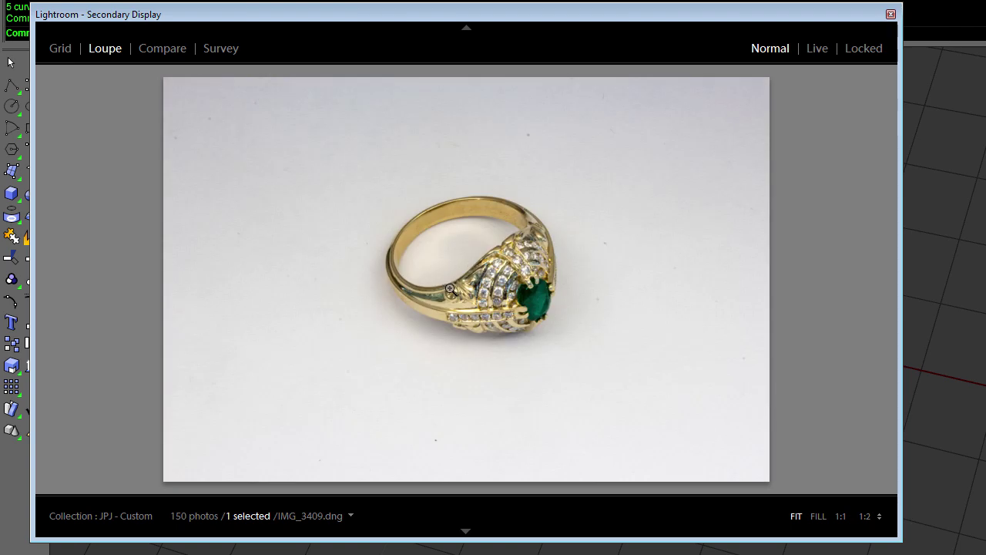
{"action": "left_click", "coordinate": [453, 289]}
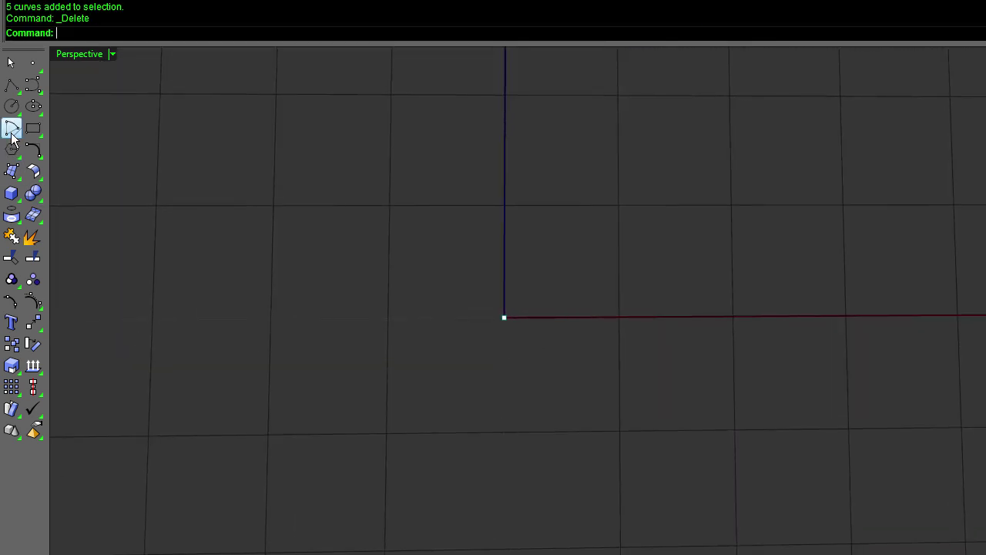
Step: Draw an upper semicircular arc centred on the origin with a radius of half a grid square
{"action": "left_click", "coordinate": [12, 129]}
{"action": "left_click", "coordinate": [504, 317]}
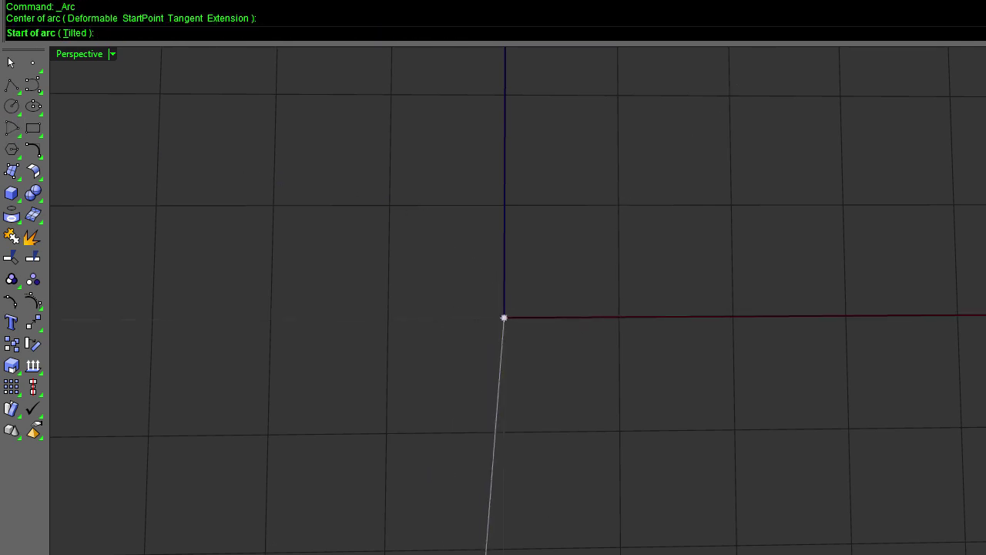
{"action": "left_click", "coordinate": [446, 318]}
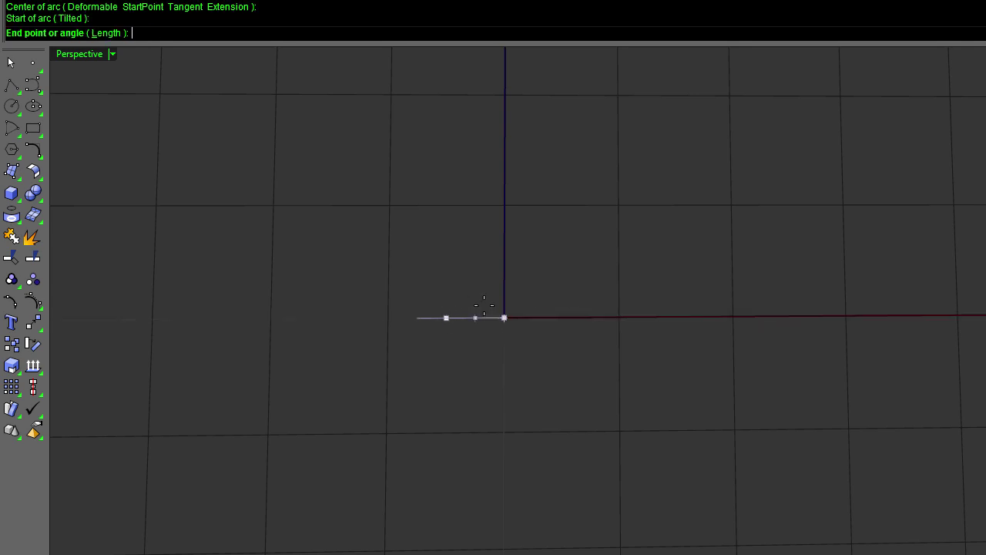
{"action": "left_click", "coordinate": [569, 325]}
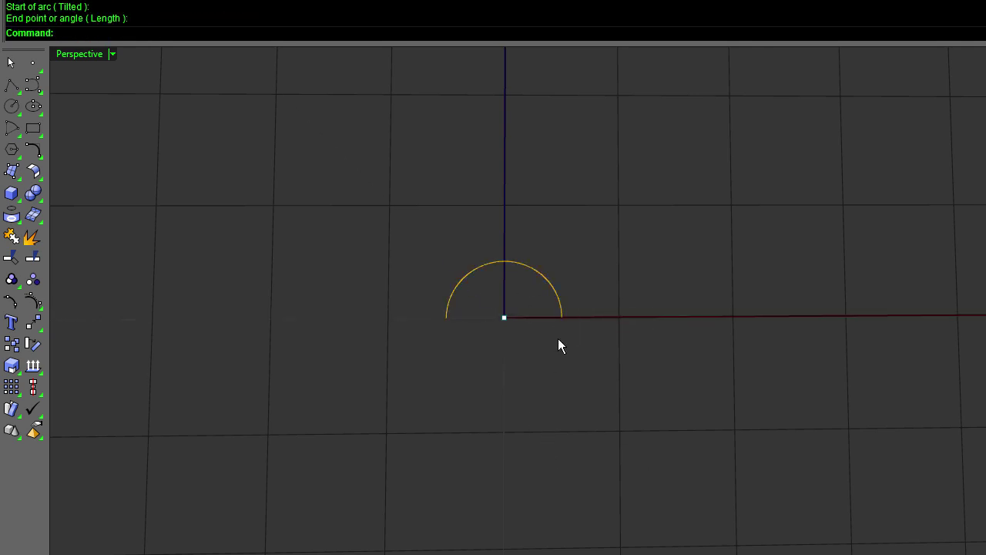
Step: Continue the scroll with a lower semicircular arc centred on the first arc's open end, from its other end round to the X axis
{"action": "key", "text": "Return"}
{"action": "left_click", "coordinate": [562, 317]}
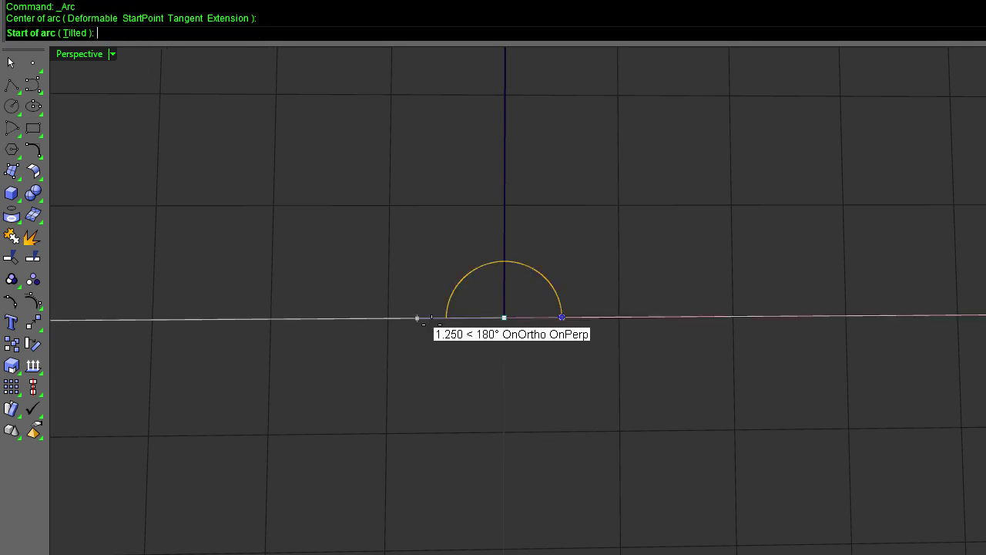
{"action": "left_click", "coordinate": [446, 318]}
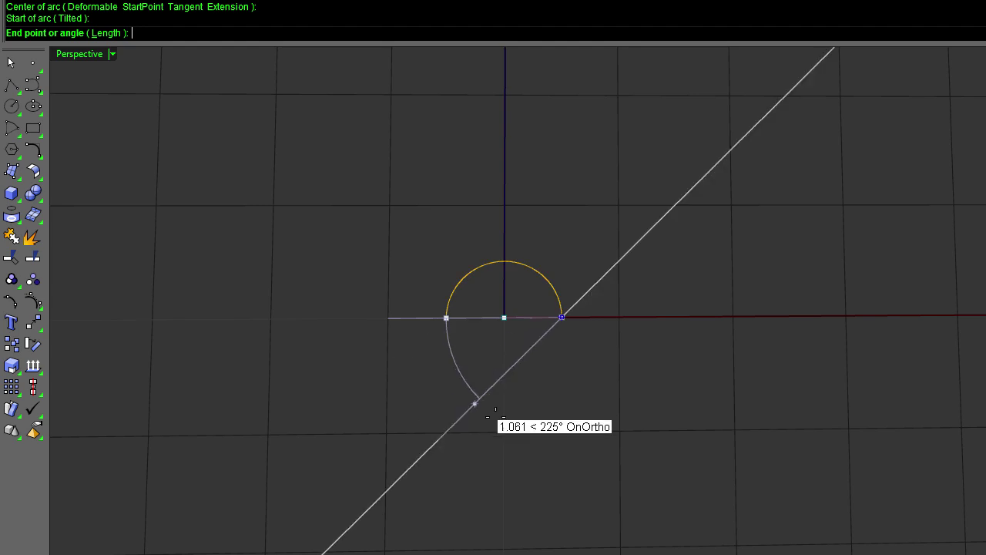
{"action": "left_click", "coordinate": [675, 315]}
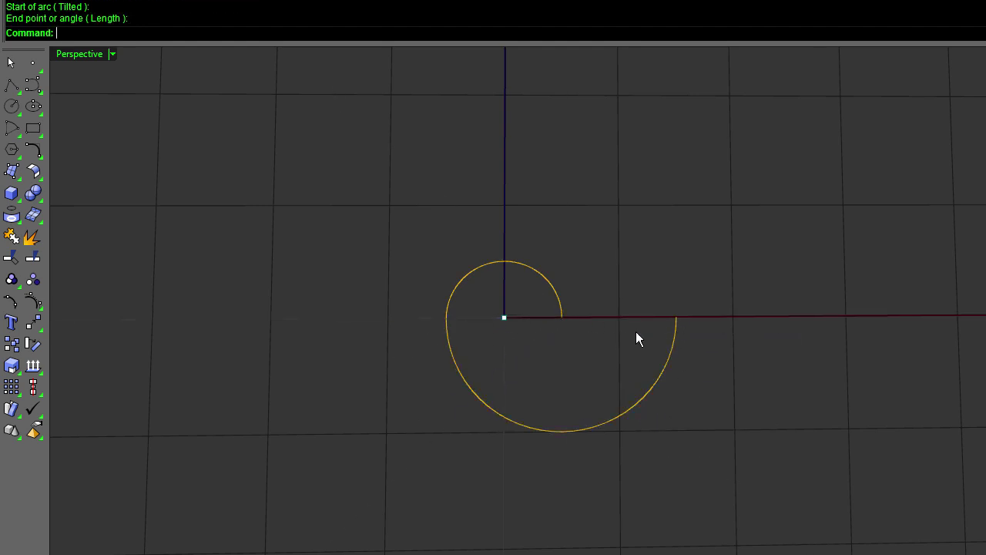
Step: Try continuing the scroll with a 180° arc centred on the origin, and delete it
{"action": "key", "text": "Return"}
{"action": "left_click", "coordinate": [504, 317]}
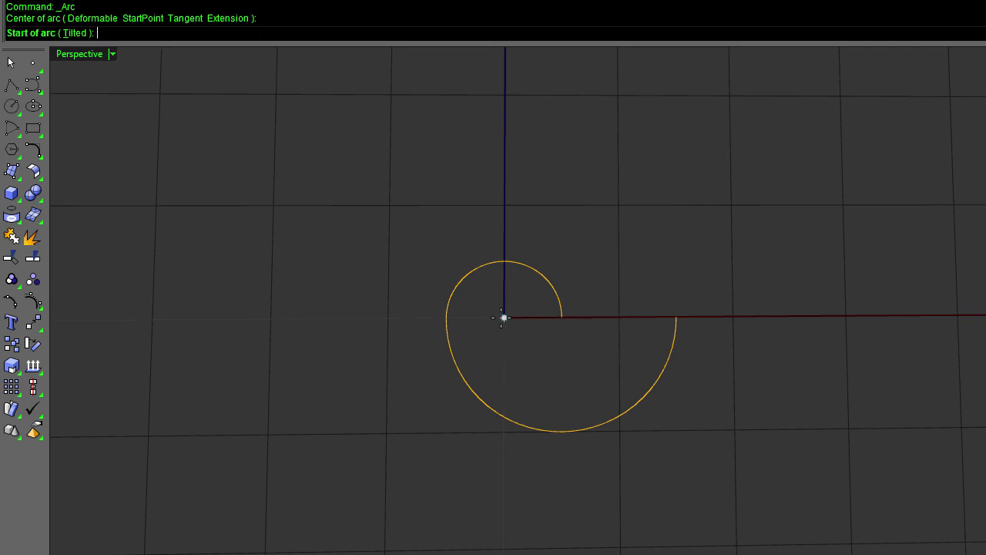
{"action": "left_click", "coordinate": [676, 317]}
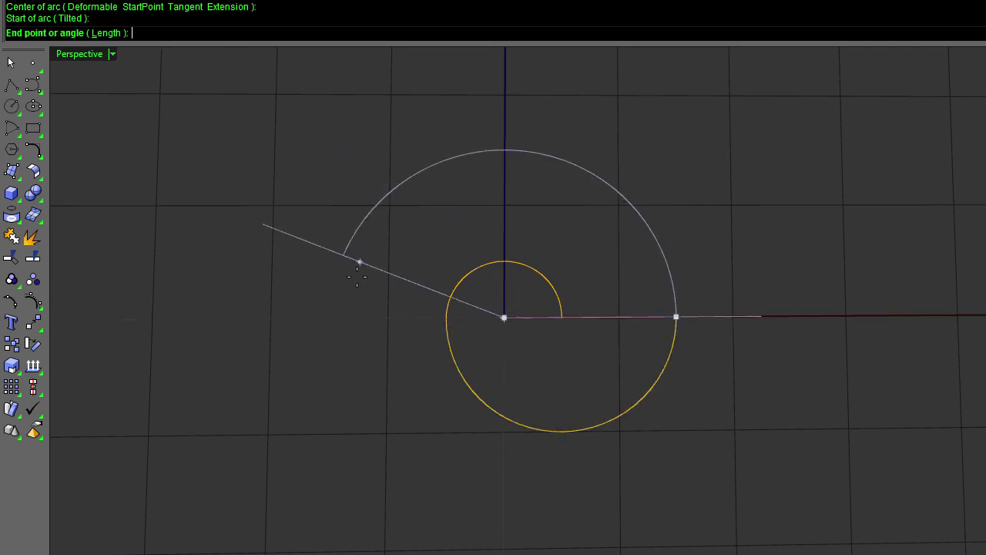
{"action": "left_click", "coordinate": [331, 317]}
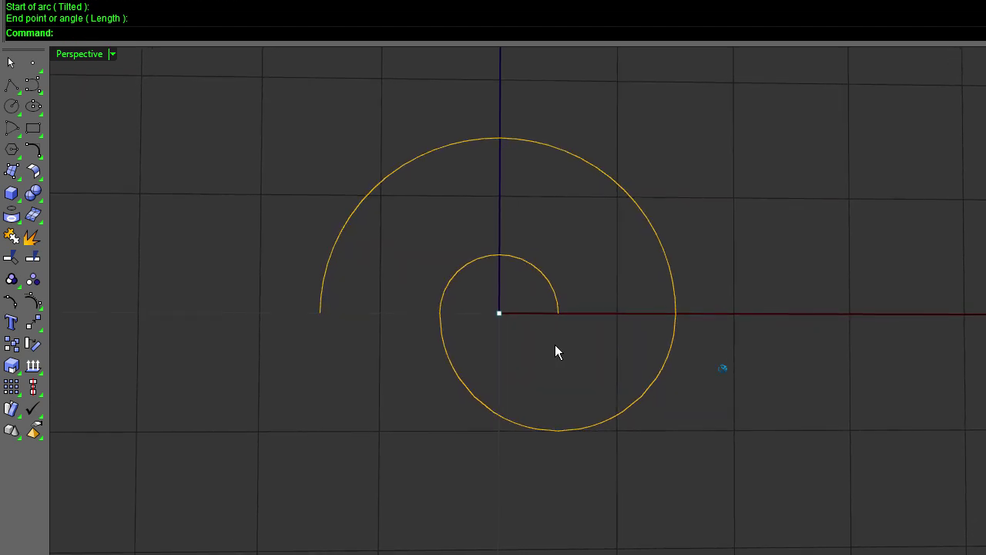
{"action": "left_click", "coordinate": [621, 198]}
{"action": "key", "text": "Delete"}
Step: Draw the outer scroll arc centred on the origin, from the lower arc's outer end round to 135°
{"action": "key", "text": "Return"}
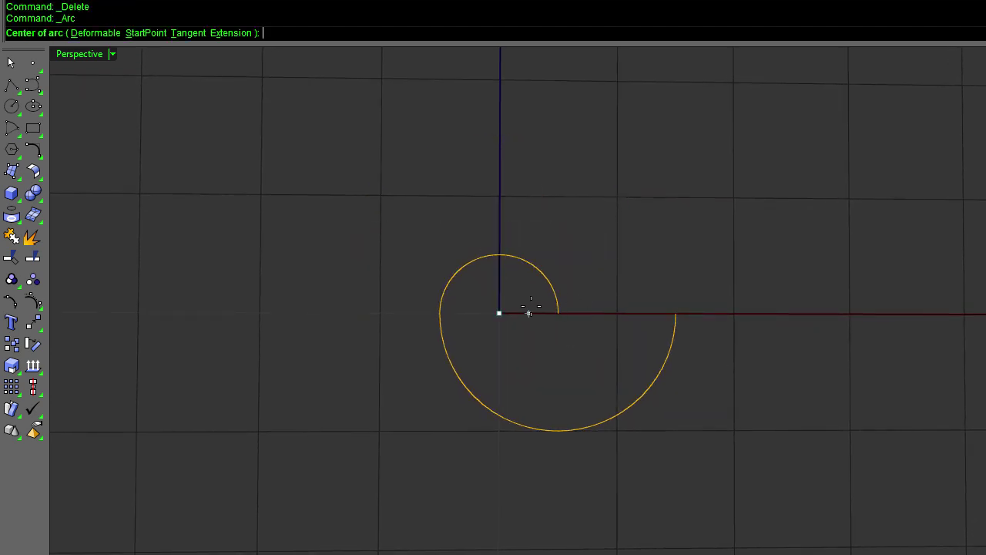
{"action": "left_click", "coordinate": [500, 313]}
{"action": "left_click", "coordinate": [676, 313]}
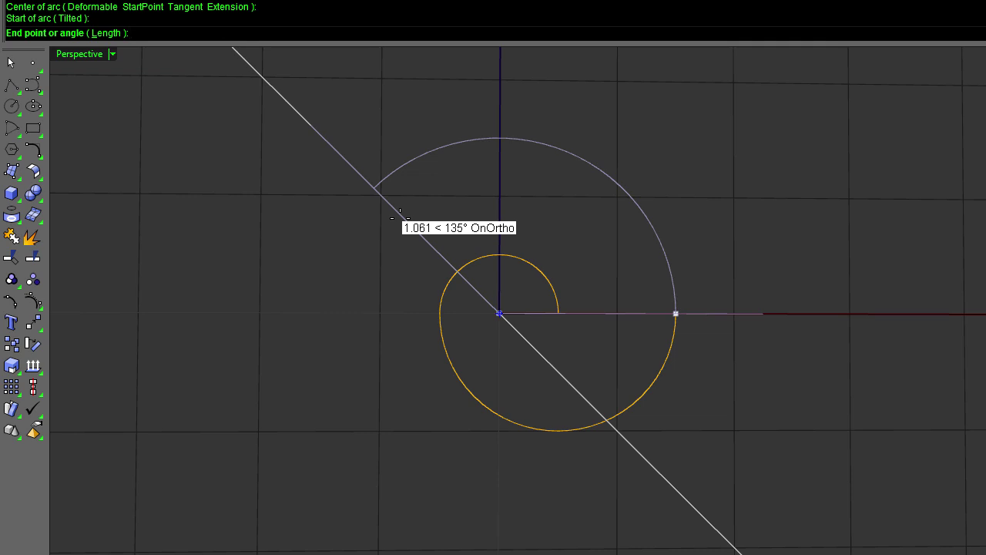
{"action": "left_click", "coordinate": [400, 218]}
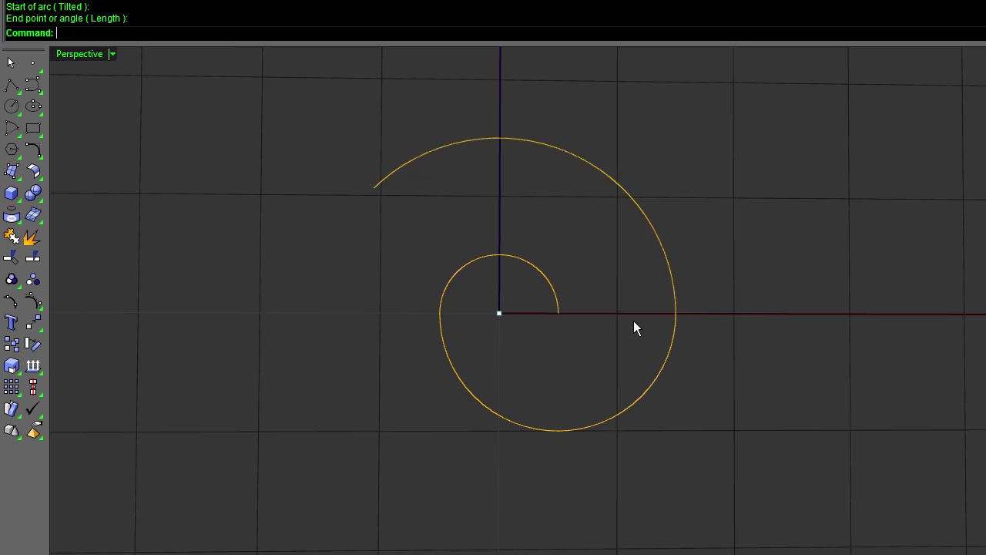
Step: Relocate the gumball of the small inner arc to its open end point, keeping the default axis directions
{"action": "right_click_drag", "start_coordinate": [633, 317], "coordinate": [658, 303]}
{"action": "scroll", "coordinate": [633, 316], "scroll_direction": "up", "scroll_amount": 5}
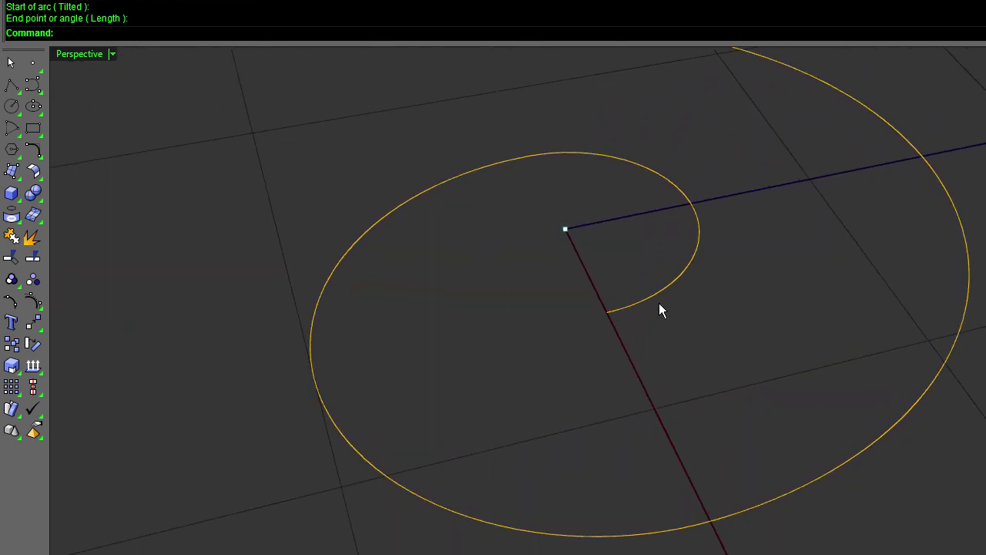
{"action": "left_click", "coordinate": [661, 299]}
{"action": "key", "text": "F4"}
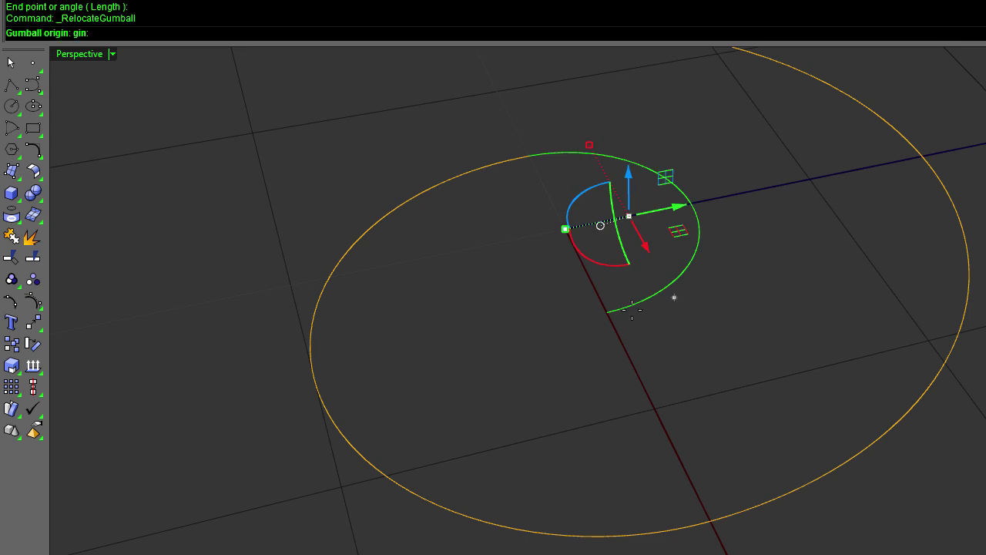
{"action": "left_click", "coordinate": [606, 312]}
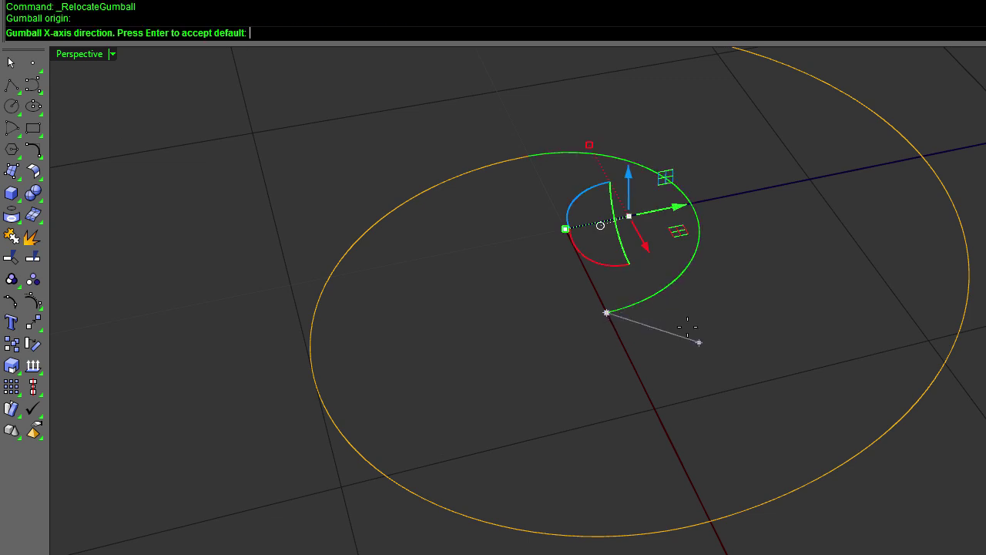
{"action": "key", "text": "Return"}
Step: Make an upright copy of the inner arc by rotating it 90° about the X axis with the gumball
{"action": "scroll", "coordinate": [688, 327], "scroll_direction": "up", "scroll_amount": 3}
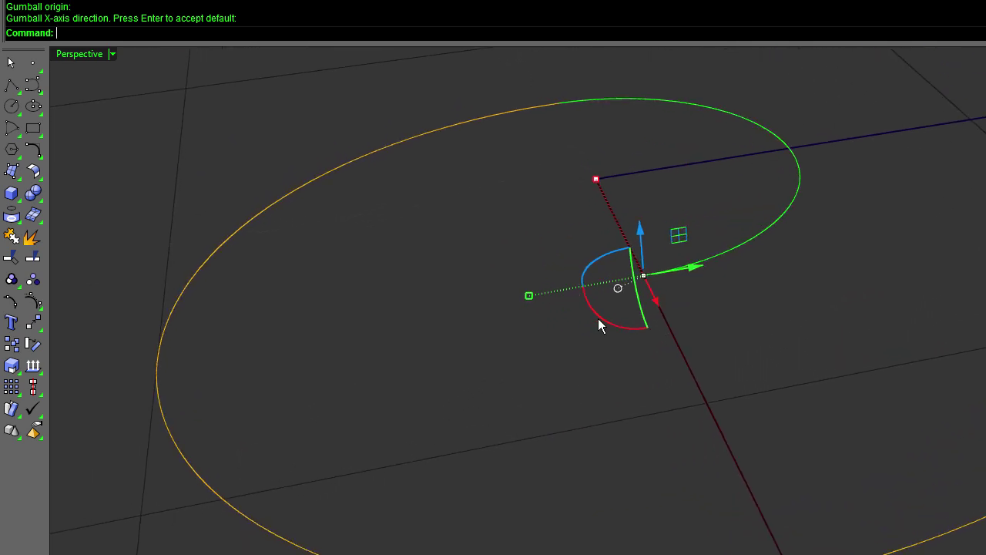
{"action": "left_click_drag", "start_coordinate": [593, 310], "coordinate": [658, 270]}
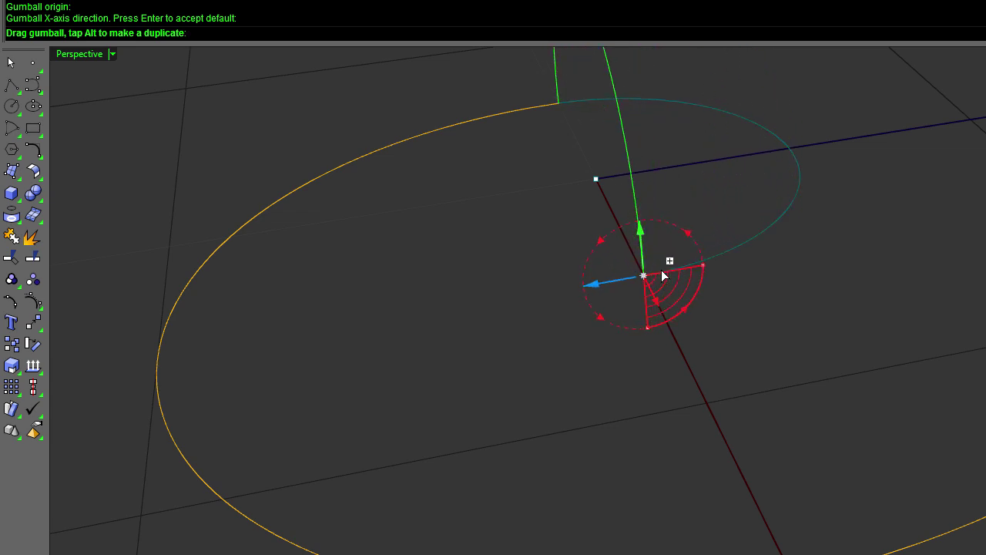
{"action": "left_click_drag", "start_coordinate": [662, 270], "coordinate": [661, 272]}
{"action": "left_click", "coordinate": [786, 292]}
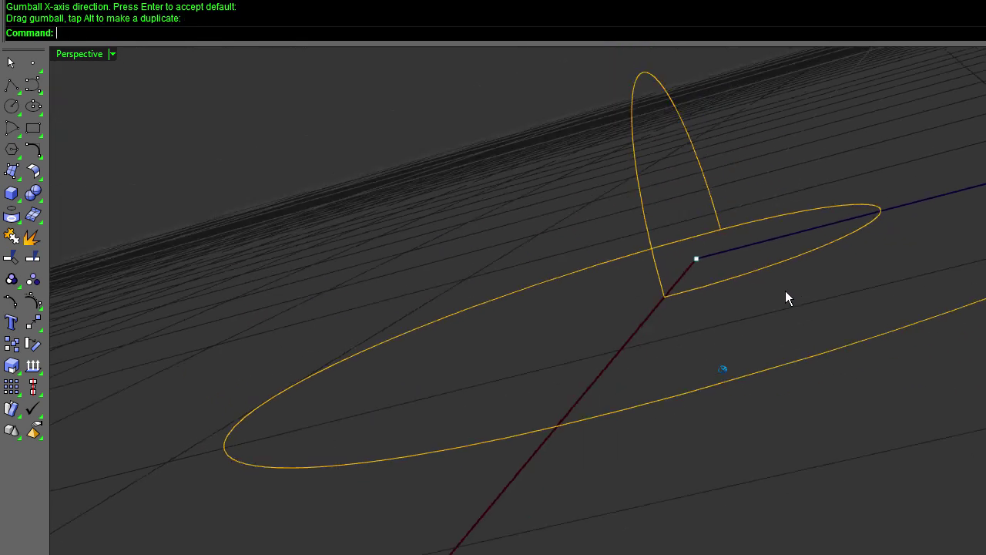
Step: Set the construction plane to World Right and draw a quarter arc around the origin from the upright arc's midpoint to the flat inner arc
{"action": "right_click_drag", "start_coordinate": [784, 290], "coordinate": [686, 362]}
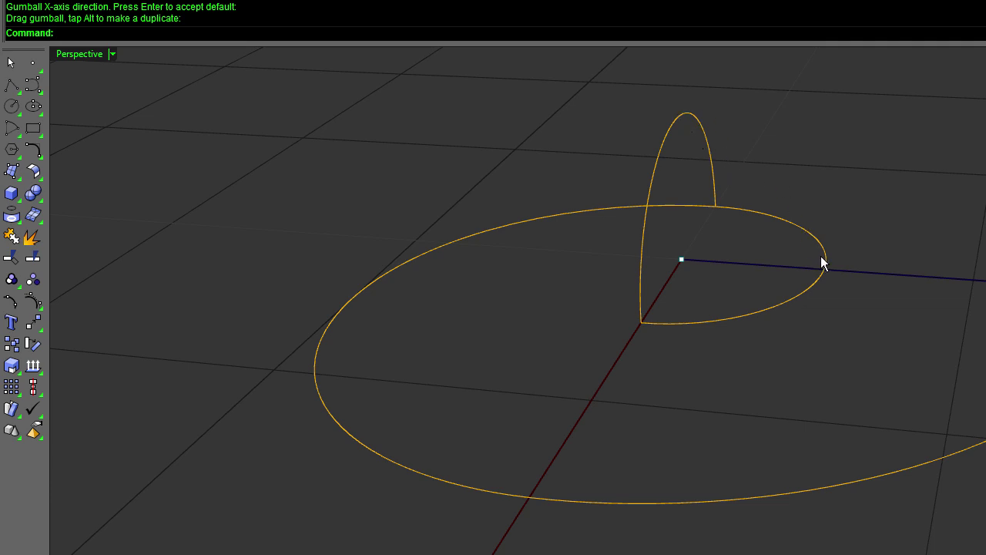
{"action": "middle_click", "coordinate": [851, 259]}
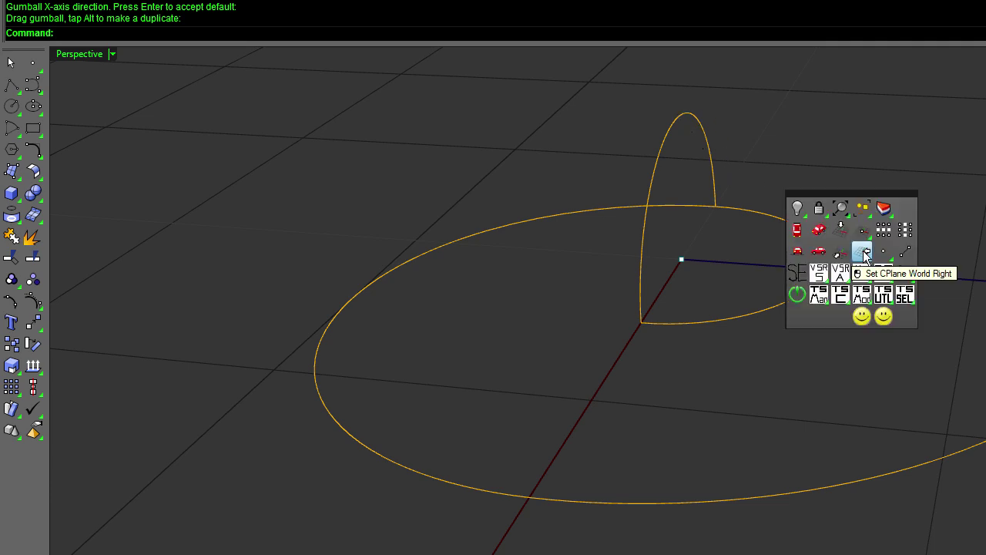
{"action": "left_click", "coordinate": [862, 251]}
{"action": "right_click_drag", "start_coordinate": [860, 277], "coordinate": [862, 276]}
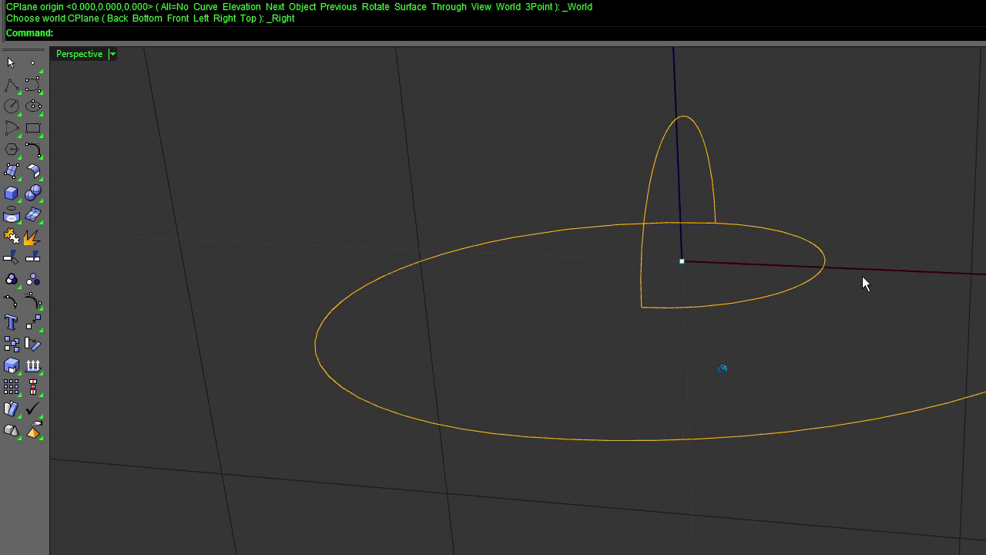
{"action": "left_click", "coordinate": [12, 129]}
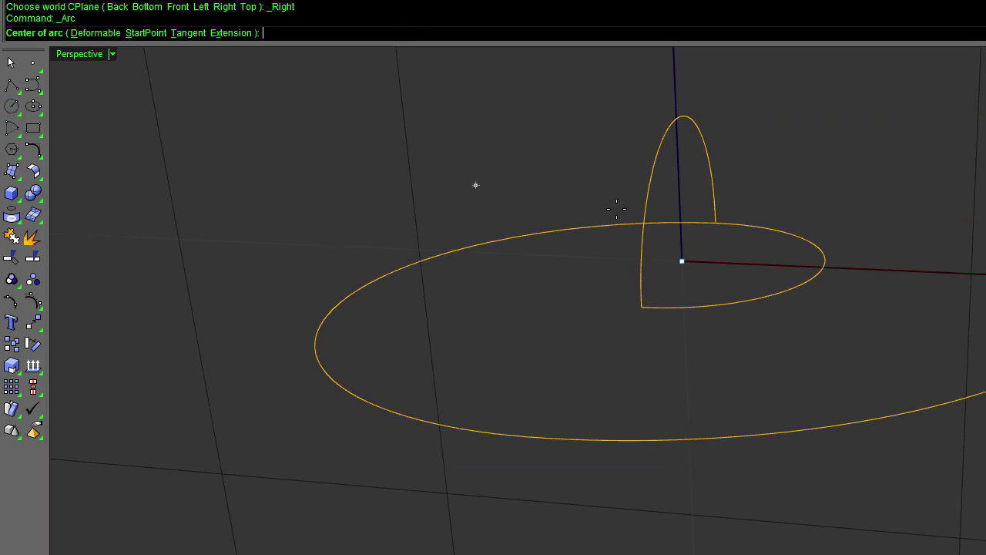
{"action": "left_click", "coordinate": [682, 262]}
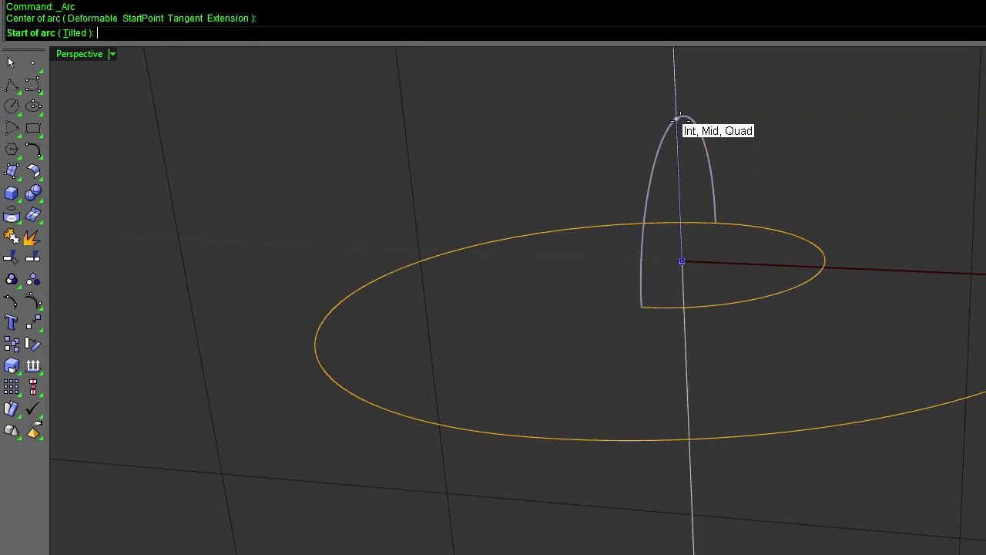
{"action": "left_click", "coordinate": [676, 118]}
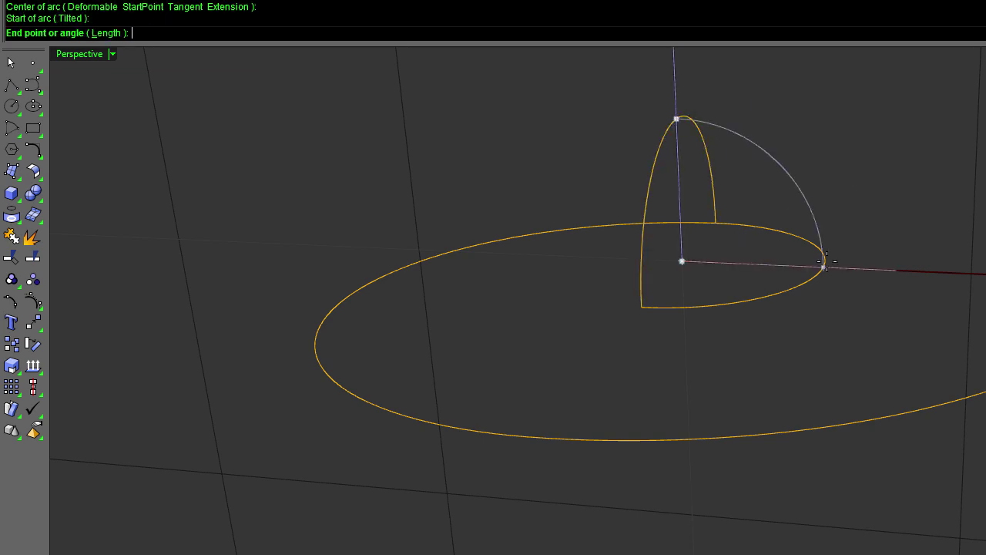
{"action": "left_click", "coordinate": [824, 269]}
Step: Set the construction plane back to World Top
{"action": "key", "text": "Down"}
{"action": "key", "text": "Down"}
{"action": "key", "text": "Down"}
{"action": "key", "text": "Down"}
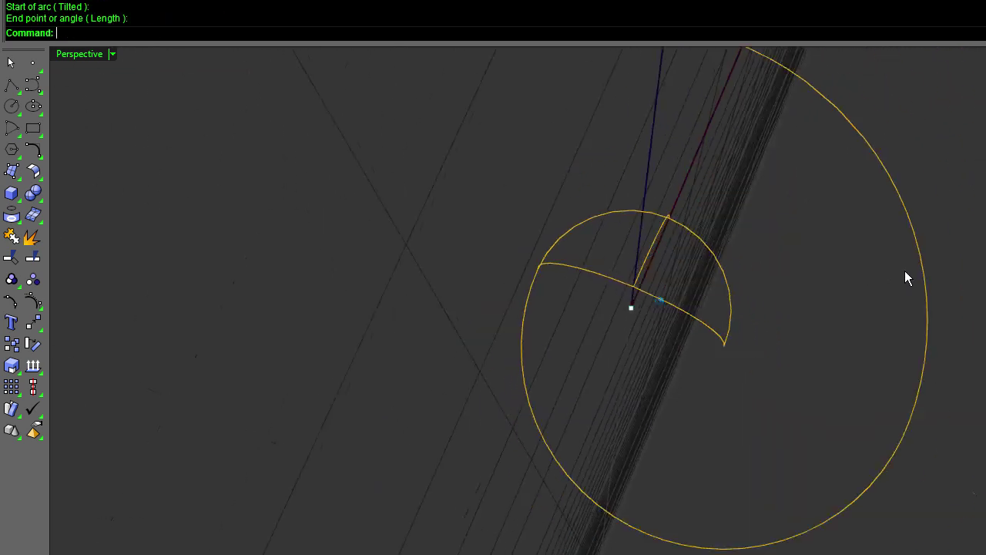
{"action": "middle_click", "coordinate": [897, 267]}
{"action": "left_click", "coordinate": [888, 235]}
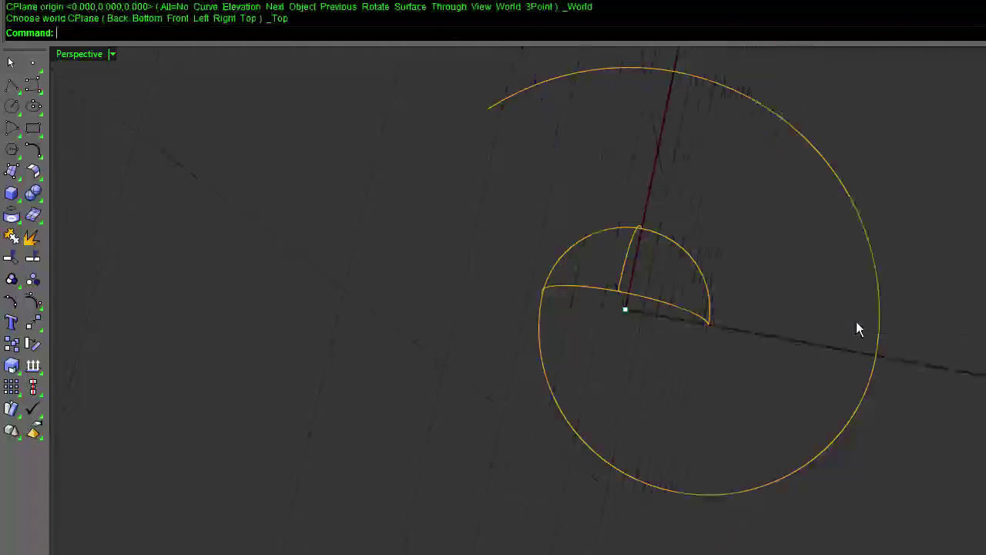
Step: Offset the long curve beside the scroll by 1.5 towards its outer side
{"action": "right_click_drag", "start_coordinate": [856, 321], "coordinate": [856, 320]}
{"action": "scroll", "coordinate": [855, 321], "scroll_direction": "down", "scroll_amount": 5}
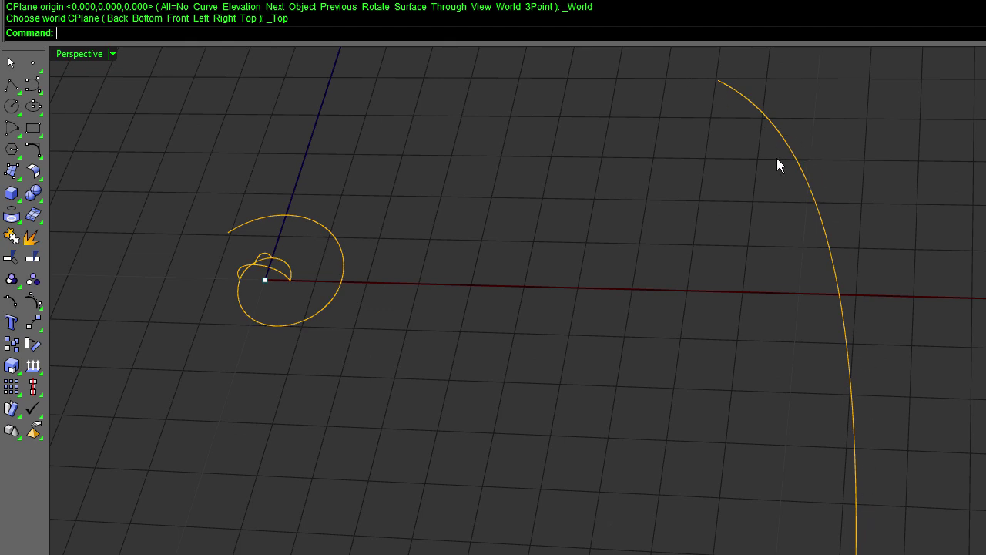
{"action": "right_click_drag", "start_coordinate": [782, 178], "coordinate": [782, 178]}
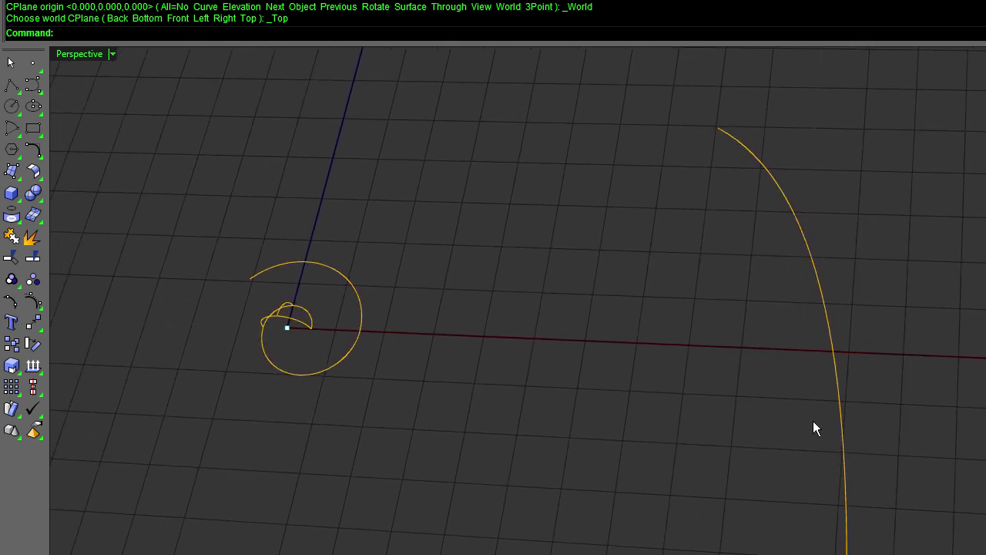
{"action": "key", "text": "Left"}
{"action": "key", "text": "Left"}
{"action": "key", "text": "Left"}
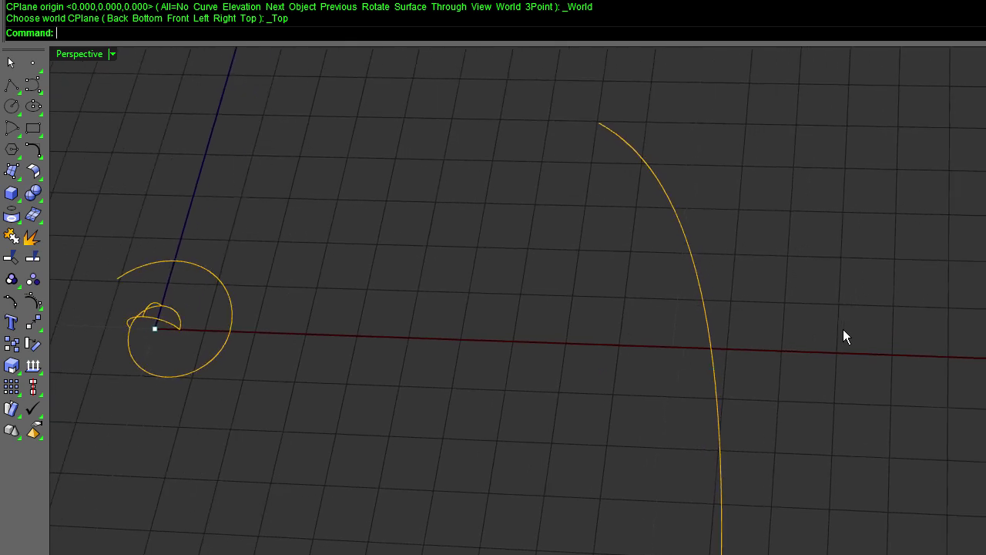
{"action": "type", "text": "ffset"}
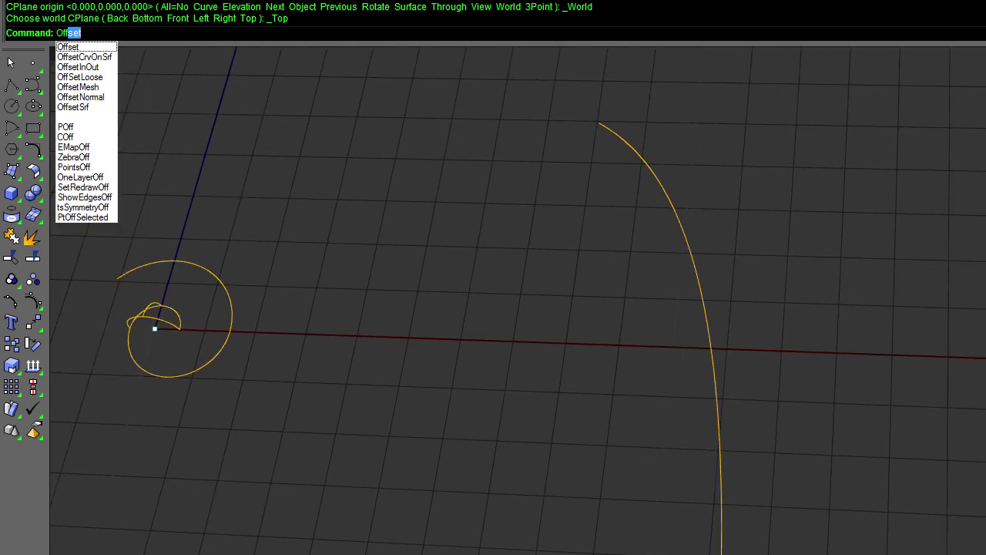
{"action": "key", "text": "Return"}
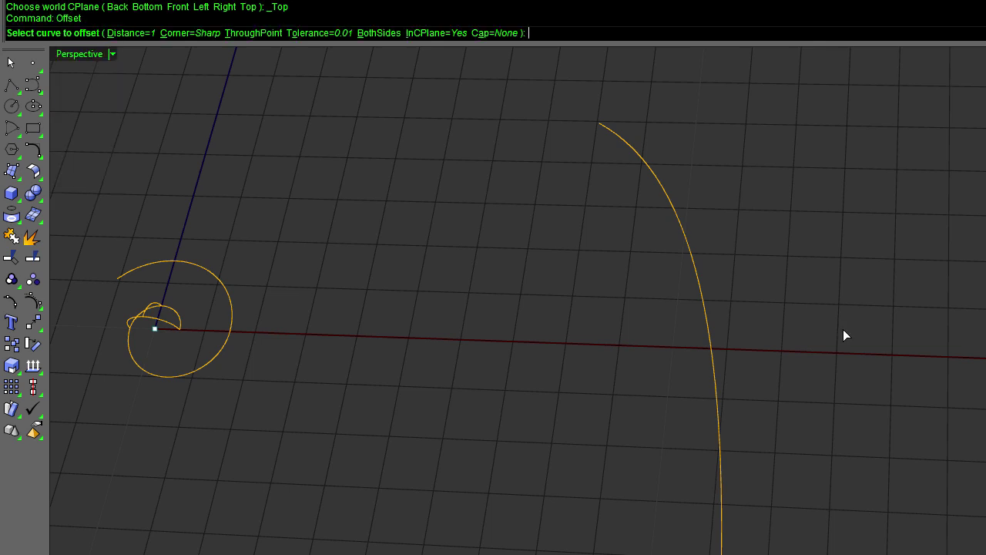
{"action": "type", "text": "1.5"}
{"action": "key", "text": "Return"}
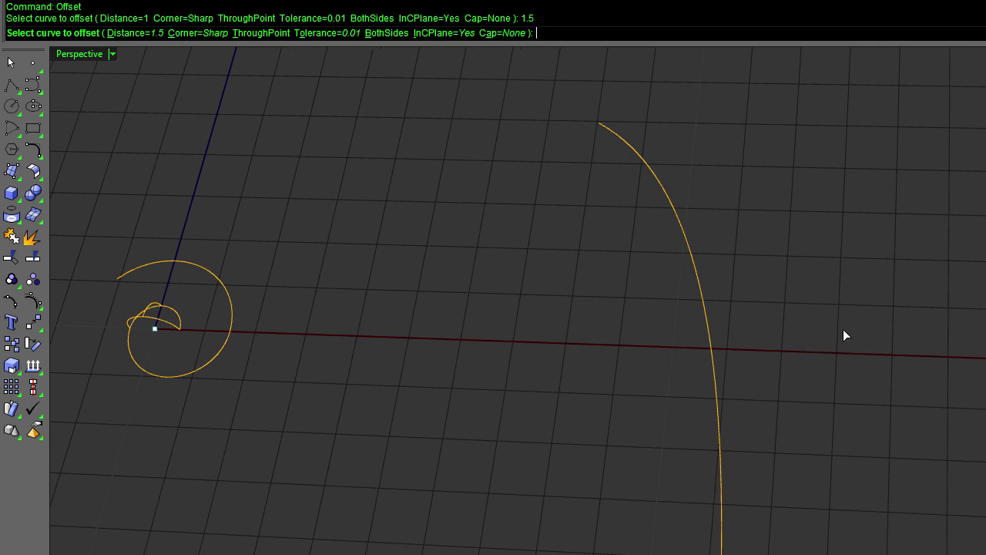
{"action": "left_click", "coordinate": [702, 296]}
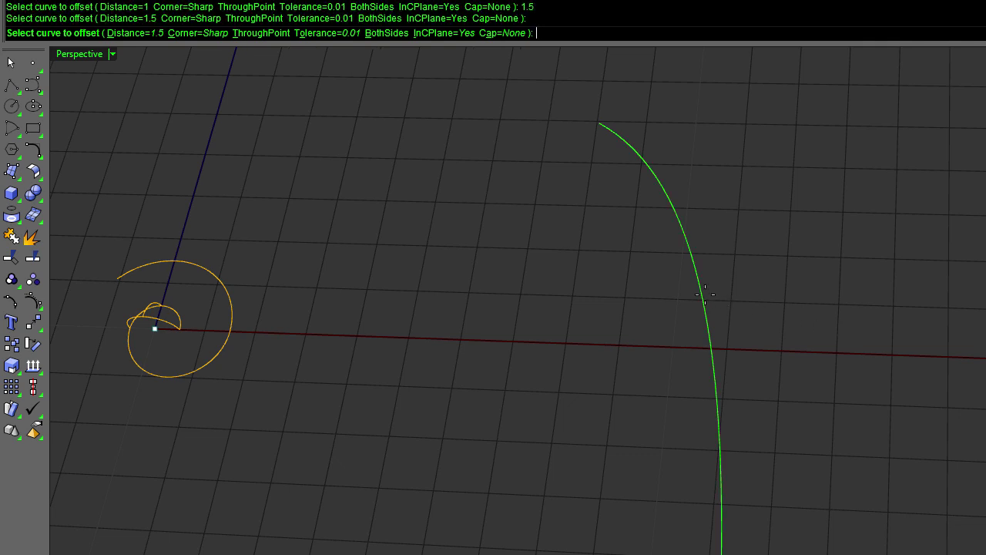
{"action": "left_click", "coordinate": [783, 249]}
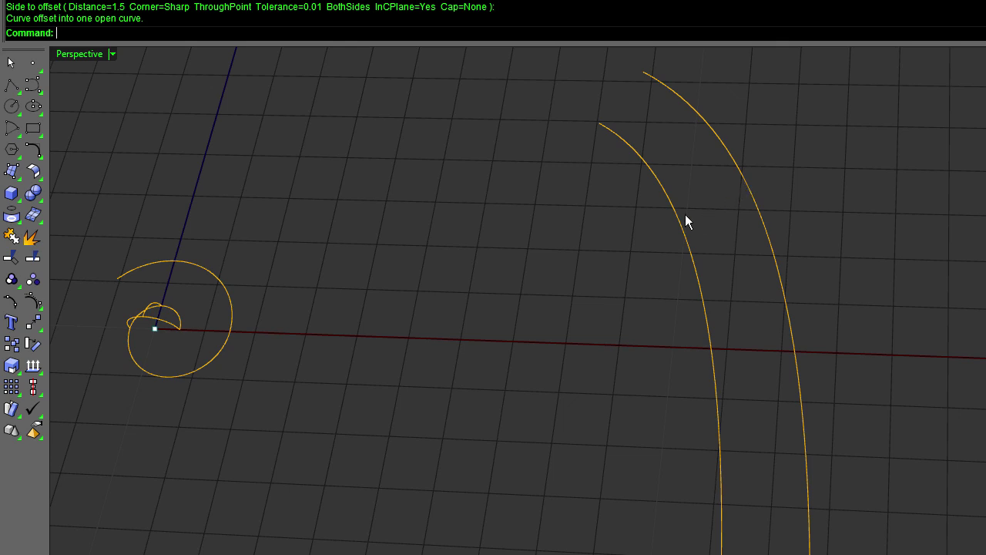
Step: Orient the five scroll curves with Copy=Yes and Scale=3D, using the spiral's open outer end and the line's inner-arc intersection as reference points
{"action": "right_click_drag", "start_coordinate": [509, 297], "coordinate": [454, 301], "text": "shift"}
{"action": "scroll", "coordinate": [509, 297], "scroll_direction": "up", "scroll_amount": 8}
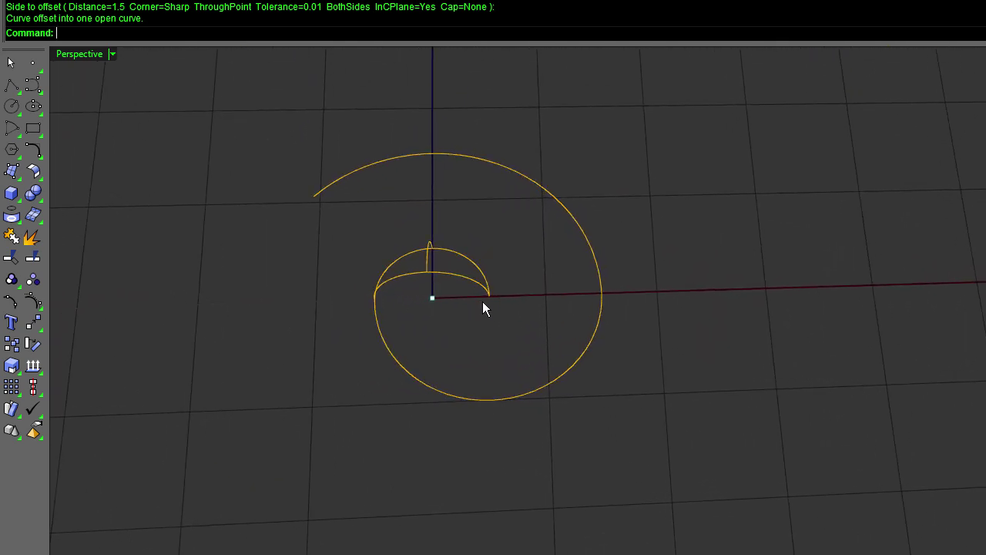
{"action": "scroll", "coordinate": [482, 301], "scroll_direction": "down", "scroll_amount": 6}
{"action": "right_click_drag", "start_coordinate": [540, 314], "coordinate": [579, 316]}
{"action": "scroll", "coordinate": [579, 316], "scroll_direction": "down", "scroll_amount": 3}
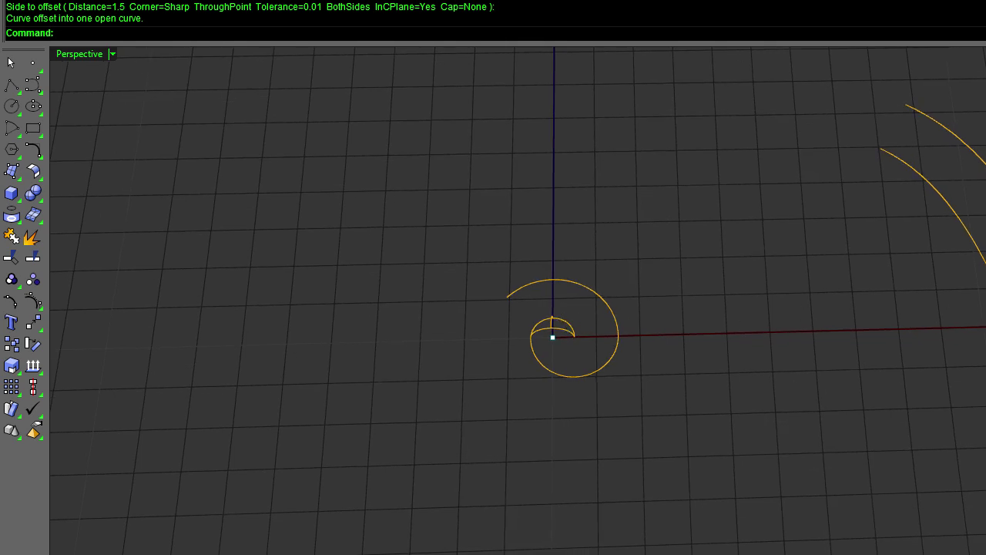
{"action": "right_click_drag", "start_coordinate": [729, 366], "coordinate": [696, 369]}
{"action": "scroll", "coordinate": [696, 369], "scroll_direction": "up", "scroll_amount": 1}
{"action": "left_click_drag", "start_coordinate": [352, 218], "coordinate": [723, 480]}
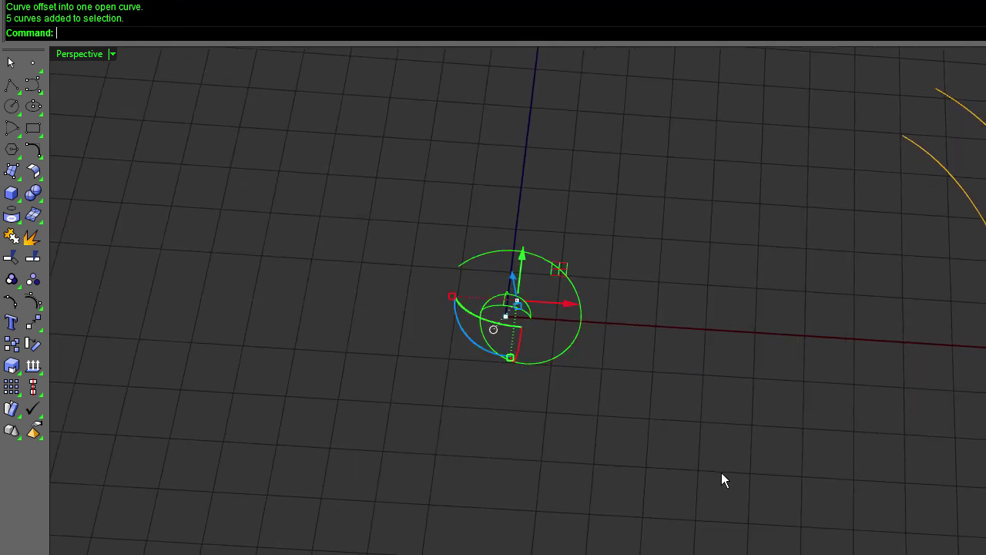
{"action": "type", "text": "rient"}
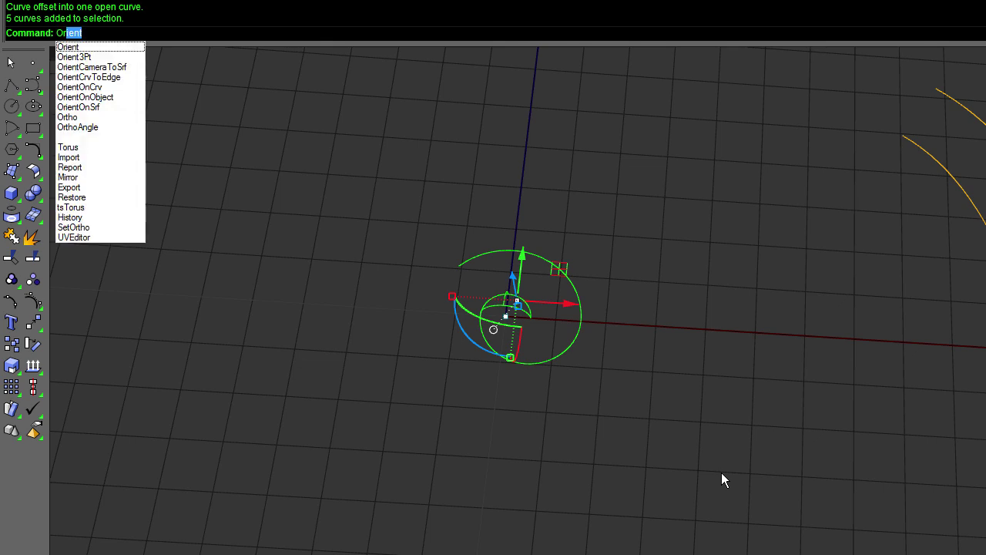
{"action": "key", "text": "Return"}
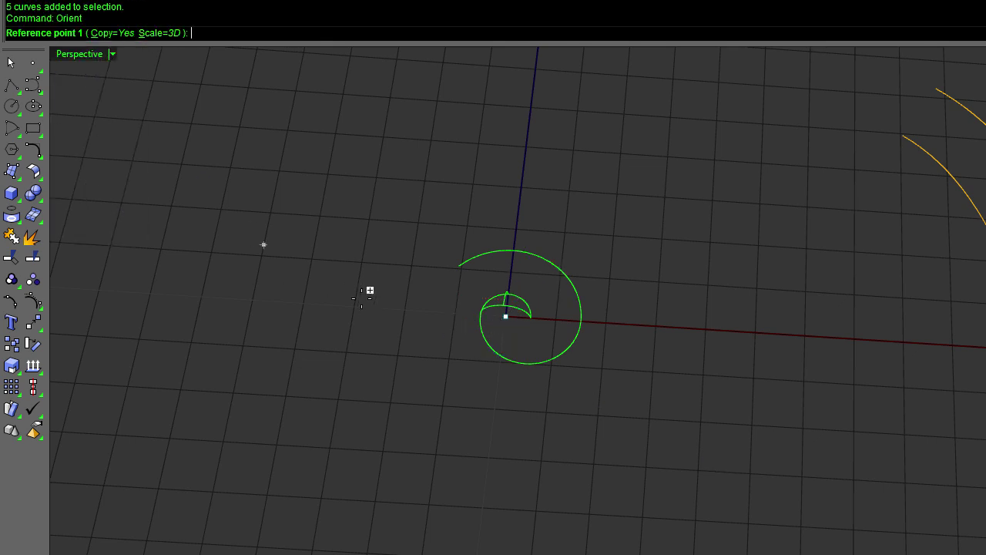
{"action": "scroll", "coordinate": [415, 303], "scroll_direction": "up", "scroll_amount": 4}
{"action": "key", "text": "Right"}
{"action": "key", "text": "Right"}
{"action": "key", "text": "Right"}
{"action": "key", "text": "Right"}
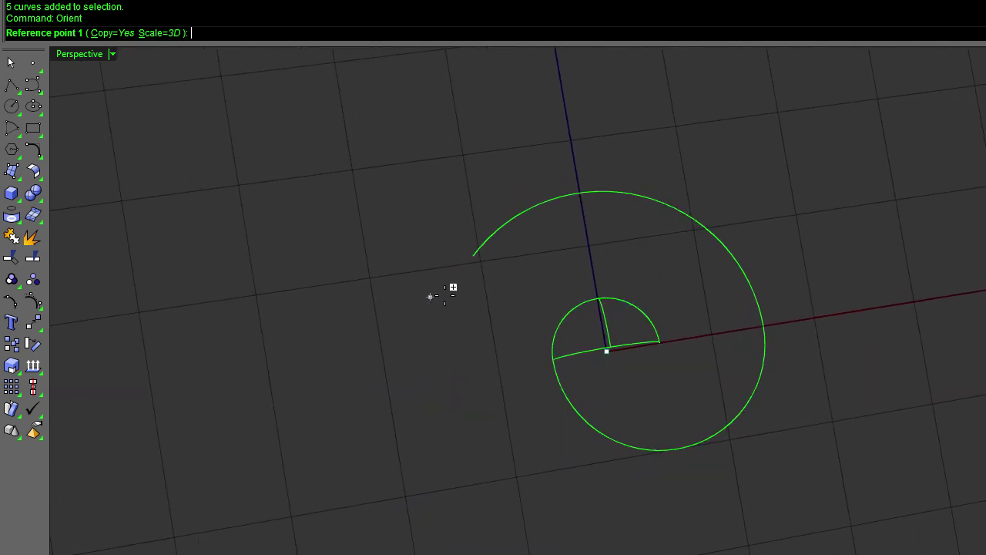
{"action": "left_click", "coordinate": [473, 256]}
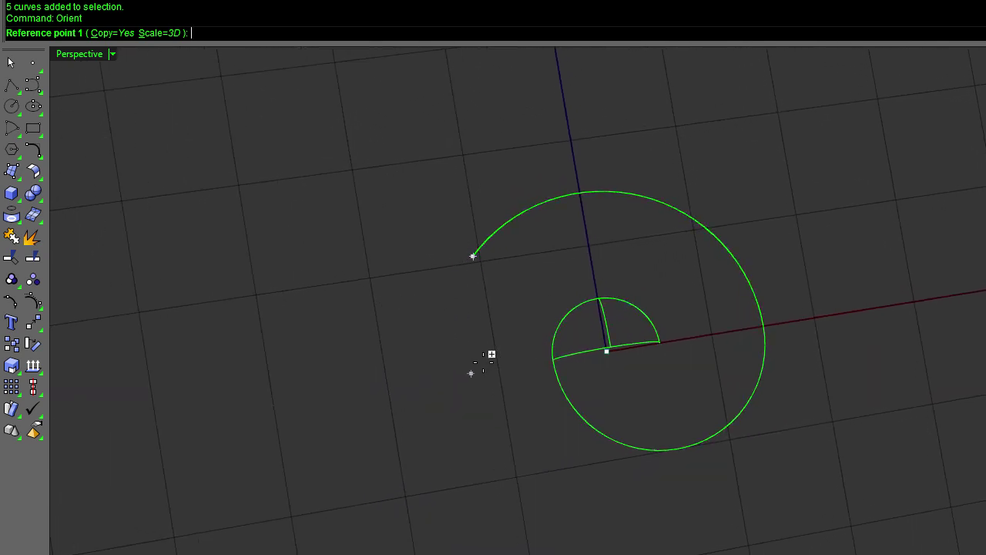
{"action": "left_click", "coordinate": [473, 257]}
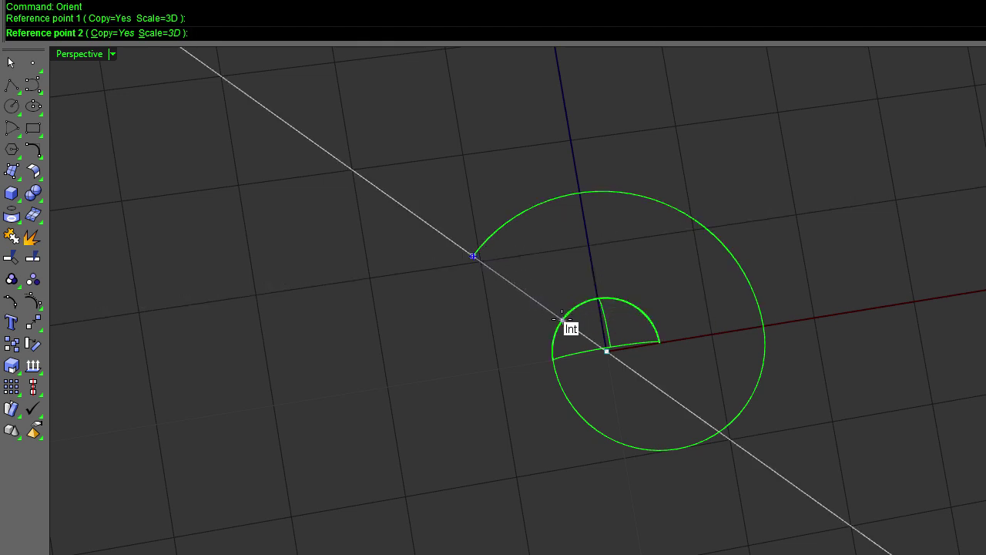
{"action": "right_click_drag", "start_coordinate": [563, 319], "coordinate": [564, 293]}
{"action": "scroll", "coordinate": [564, 308], "scroll_direction": "up", "scroll_amount": 3}
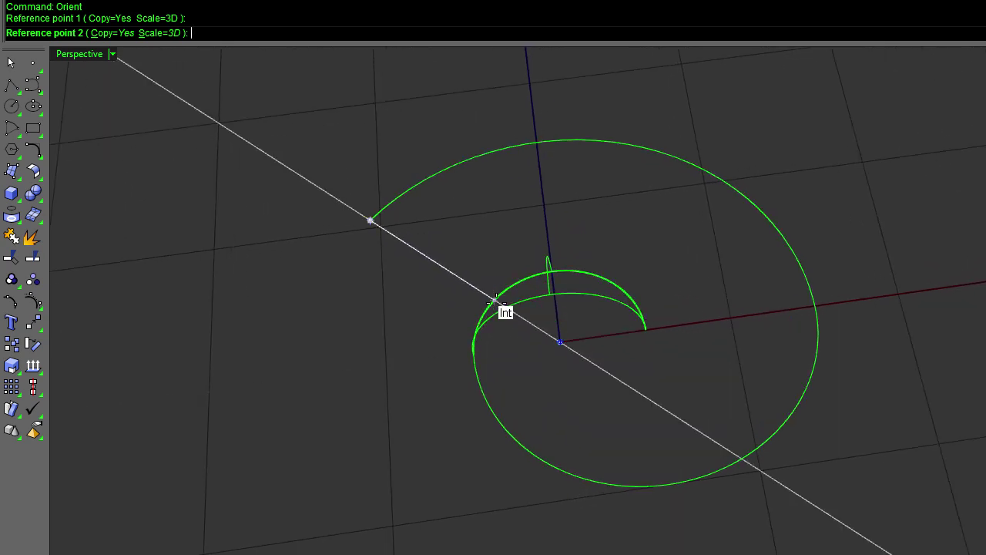
{"action": "right_click_drag", "start_coordinate": [495, 292], "coordinate": [494, 298]}
{"action": "right_click_drag", "start_coordinate": [583, 255], "coordinate": [582, 261]}
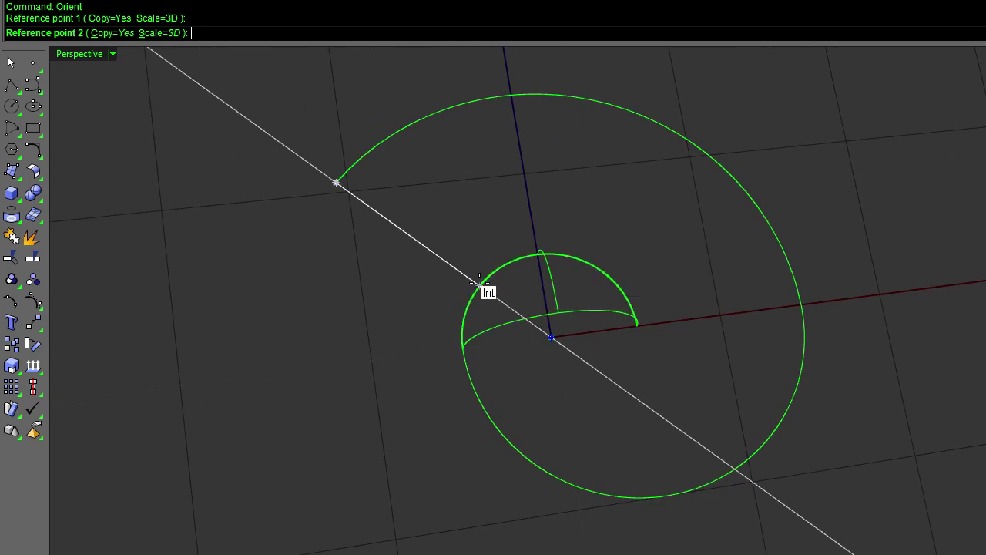
{"action": "left_click", "coordinate": [480, 284]}
Step: Place the scaled scroll copy so its open end and inner arc meet the ends of the two long guide curves
{"action": "scroll", "coordinate": [841, 247], "scroll_direction": "down", "scroll_amount": 8}
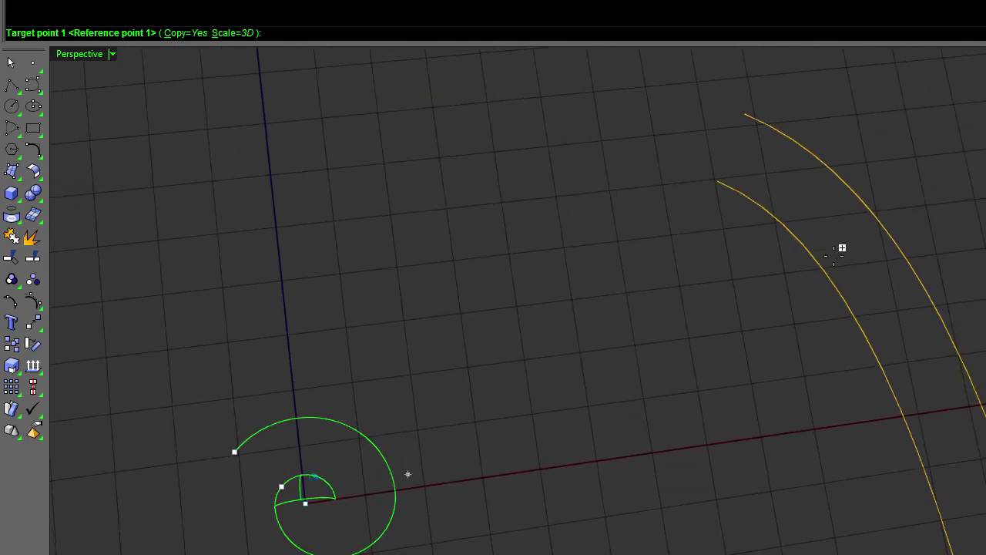
{"action": "left_click", "coordinate": [739, 237]}
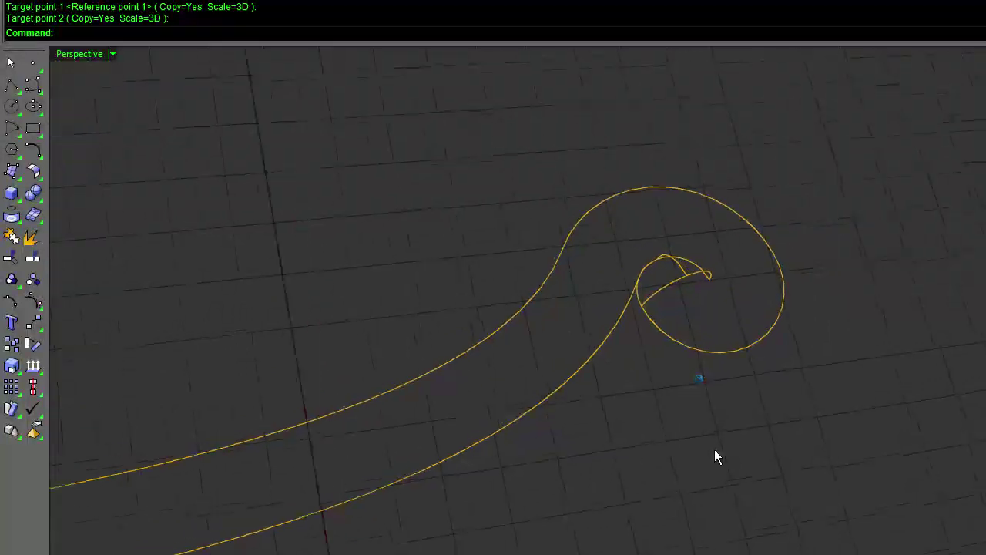
{"action": "right_click_drag", "start_coordinate": [714, 450], "coordinate": [714, 449]}
Step: Create a network surface from the copied scroll's flat inner arc, upright arc and connecting quarter arc
{"action": "scroll", "coordinate": [715, 450], "scroll_direction": "up", "scroll_amount": 4}
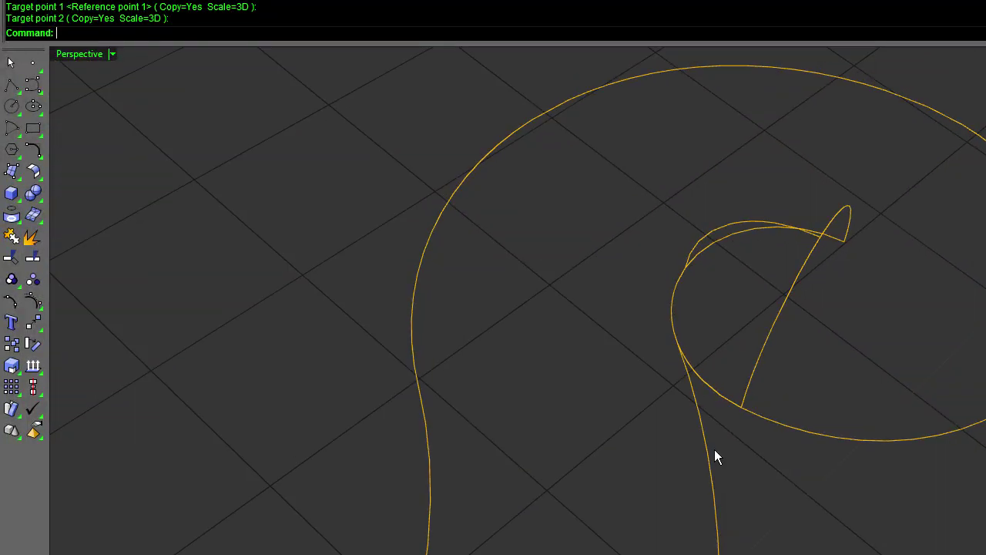
{"action": "type", "text": "NetworkSrf"}
{"action": "key", "text": "Return"}
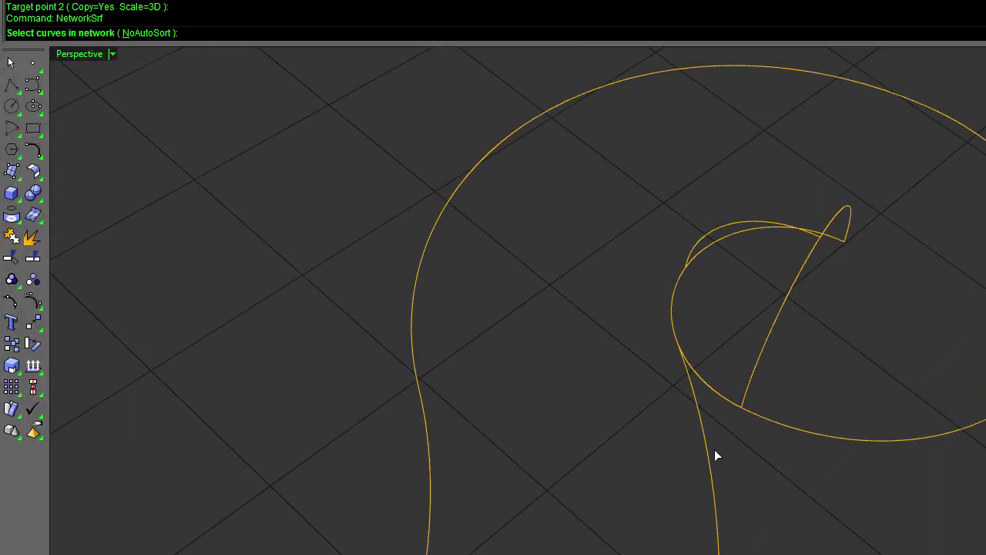
{"action": "left_click", "coordinate": [716, 390]}
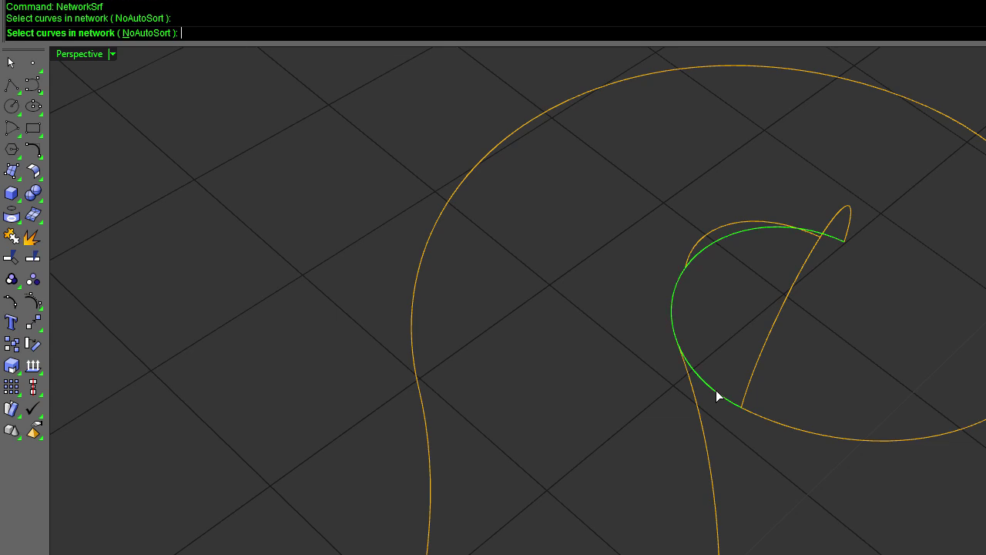
{"action": "right_click_drag", "start_coordinate": [716, 390], "coordinate": [744, 267]}
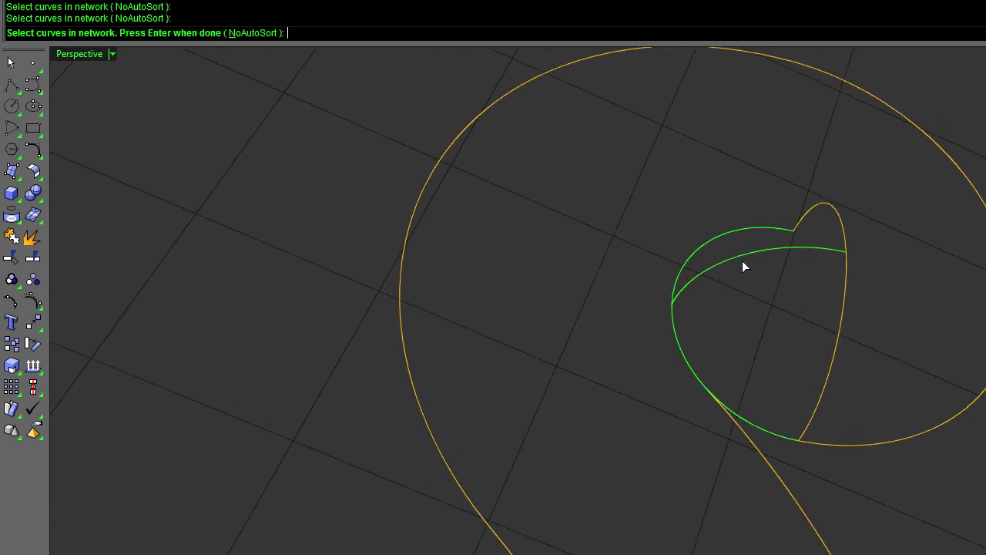
{"action": "left_click", "coordinate": [843, 327]}
{"action": "key", "text": "Return"}
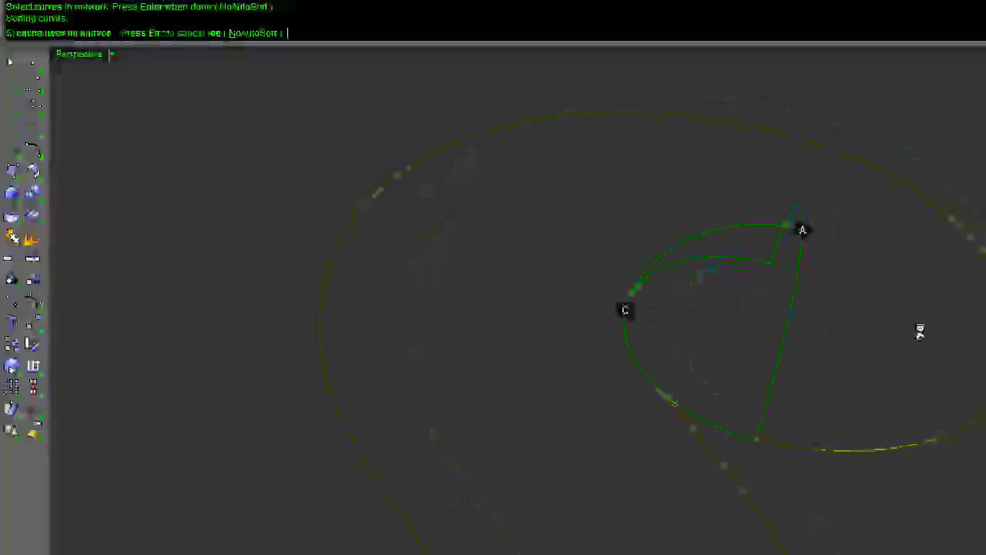
{"action": "right_click_drag", "start_coordinate": [892, 332], "coordinate": [893, 332]}
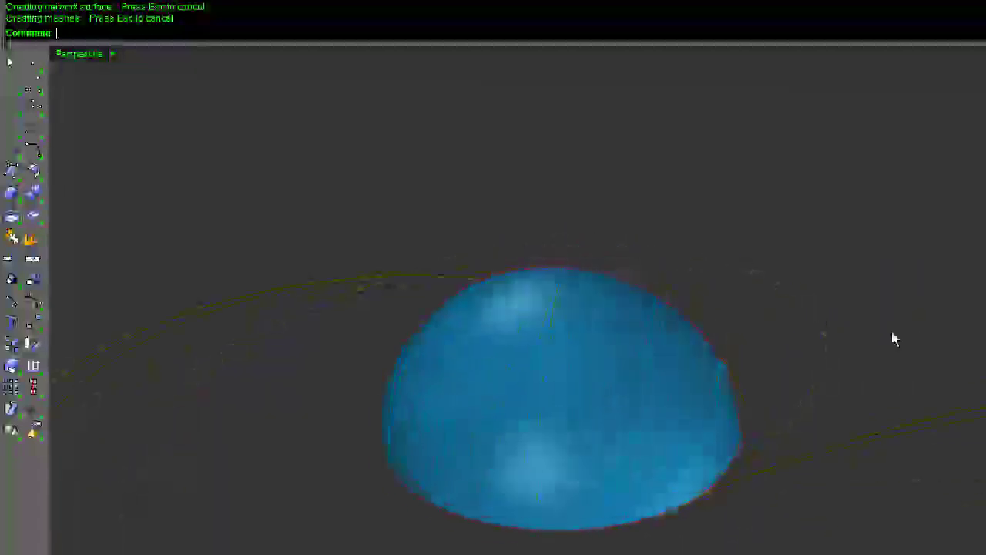
Step: Examine the shape of the new network surface and how it sits on the scroll curves
{"action": "key", "text": "Up"}
{"action": "key", "text": "Up"}
{"action": "key", "text": "Up"}
{"action": "key", "text": "Up"}
{"action": "key", "text": "Up"}
{"action": "key", "text": "Up"}
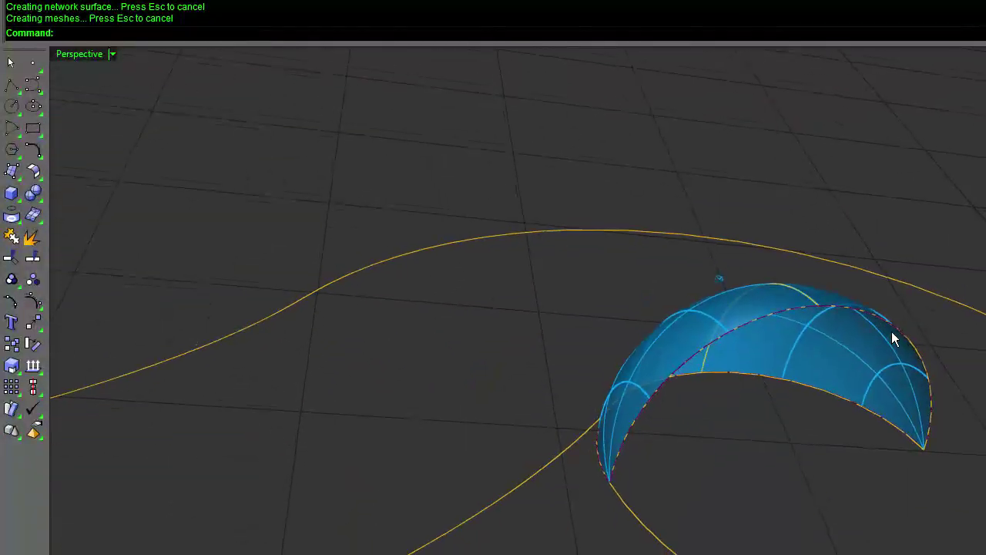
{"action": "key", "text": "Left"}
{"action": "key", "text": "Left"}
{"action": "key", "text": "Left"}
{"action": "key", "text": "Left"}
{"action": "key", "text": "Left"}
{"action": "key", "text": "Left"}
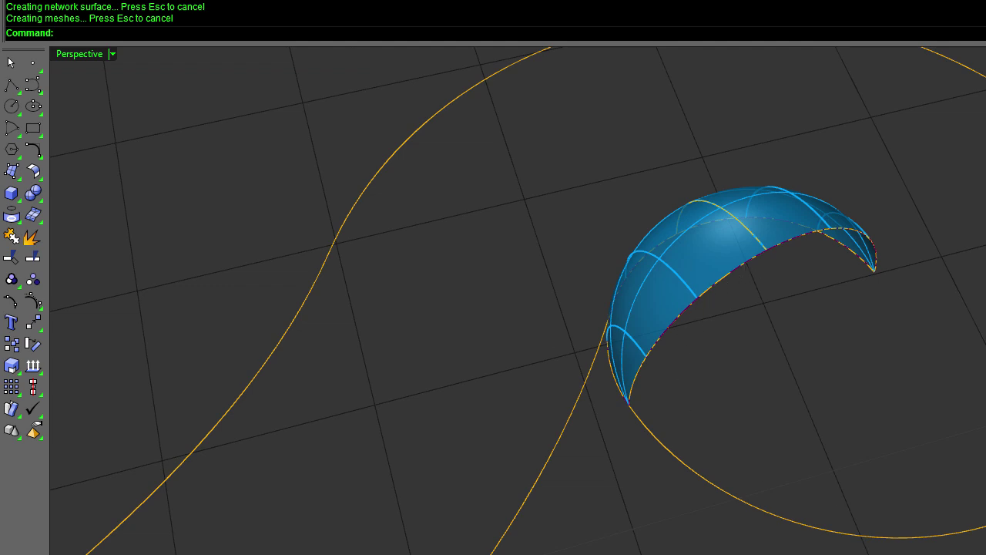
{"action": "right_click_drag", "start_coordinate": [724, 368], "coordinate": [563, 348], "text": "shift"}
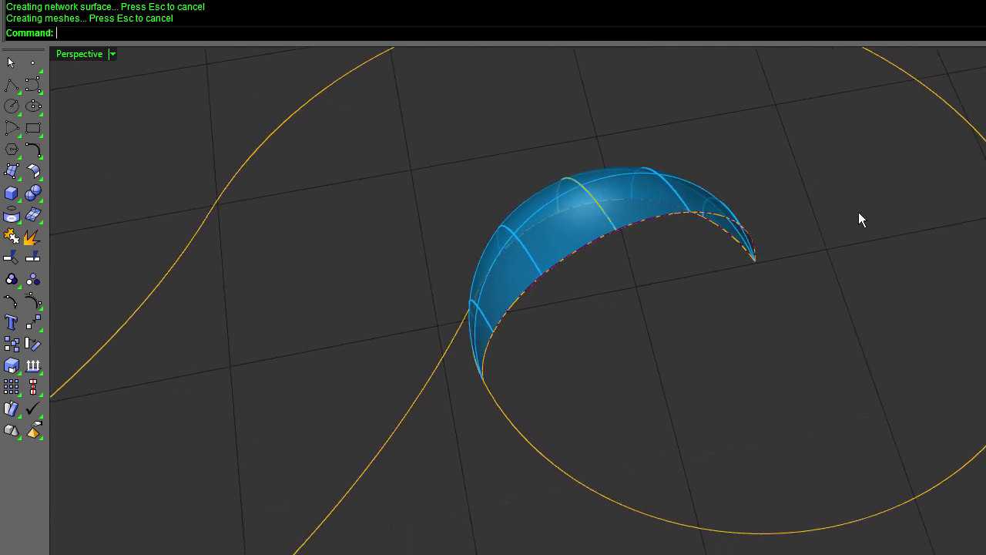
{"action": "type", "text": "RailRevolve"}
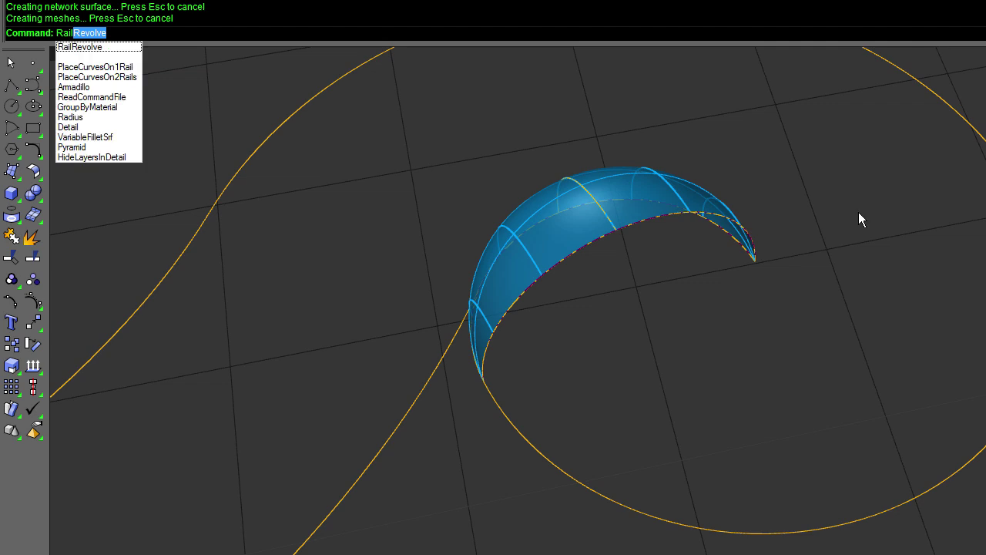
{"action": "key", "text": "Return"}
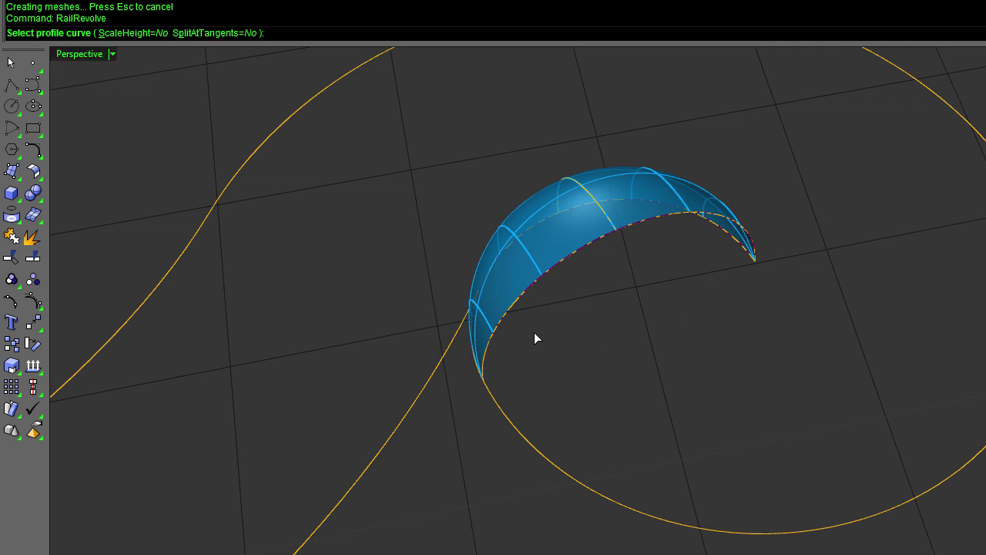
{"action": "left_click", "coordinate": [515, 308]}
{"action": "left_click", "coordinate": [577, 358]}
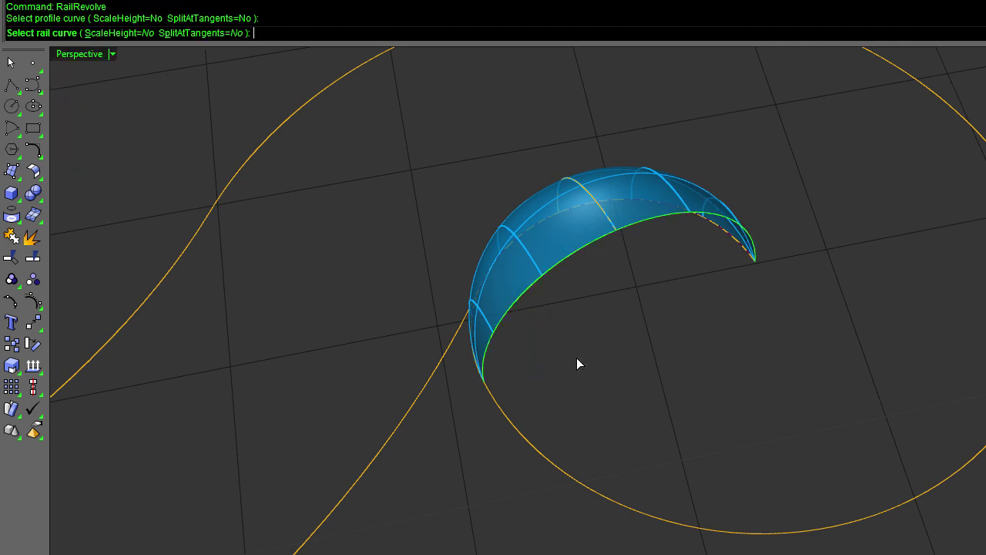
{"action": "key", "text": "Escape"}
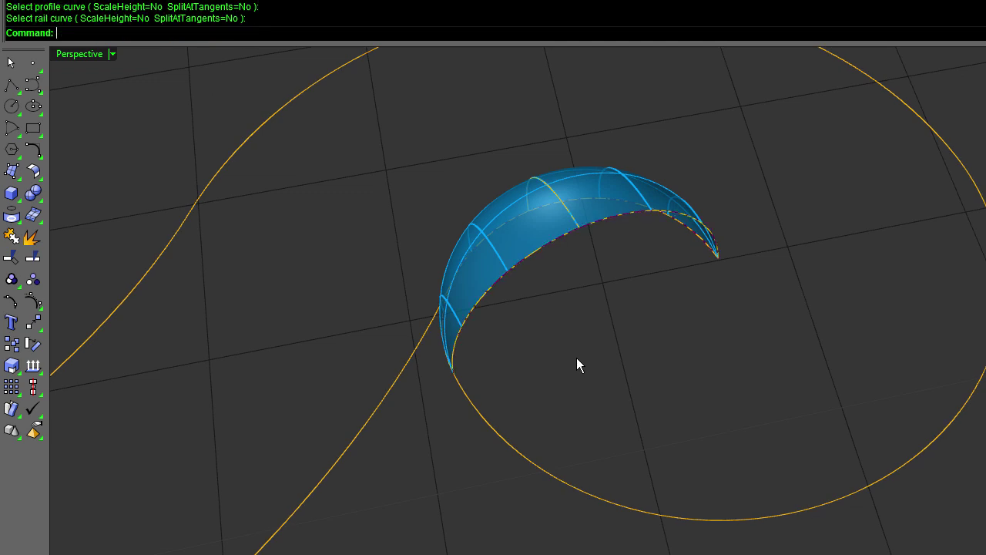
Step: Rail-revolve the upright arc along the next larger spiral arc about a vertical axis at the scroll's inner tip
{"action": "key", "text": "Return"}
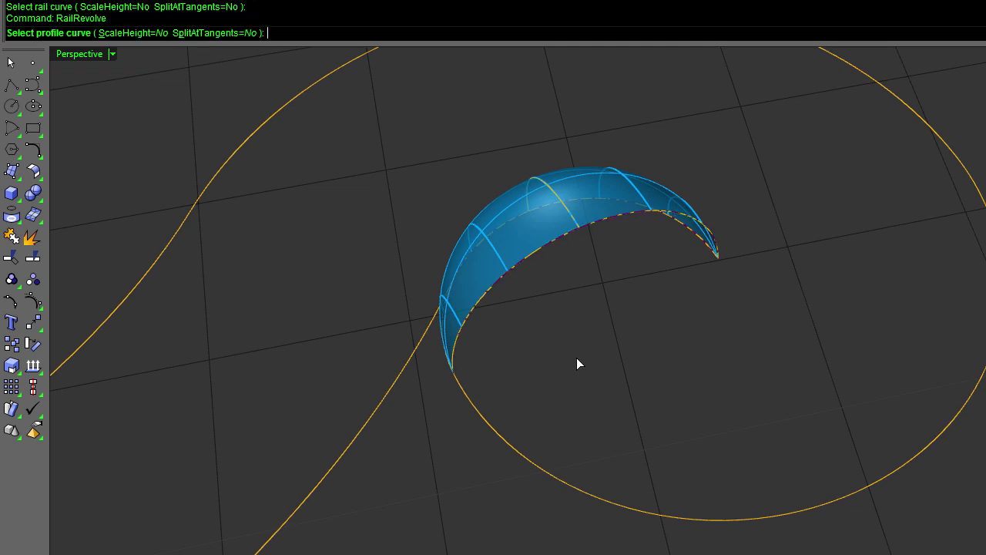
{"action": "left_click", "coordinate": [472, 314]}
{"action": "left_click", "coordinate": [537, 364]}
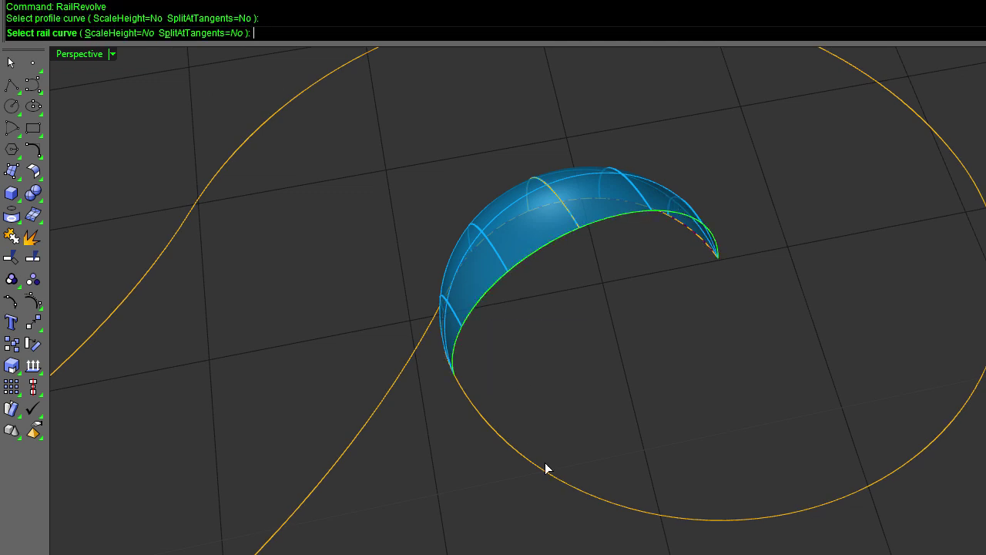
{"action": "left_click", "coordinate": [541, 471]}
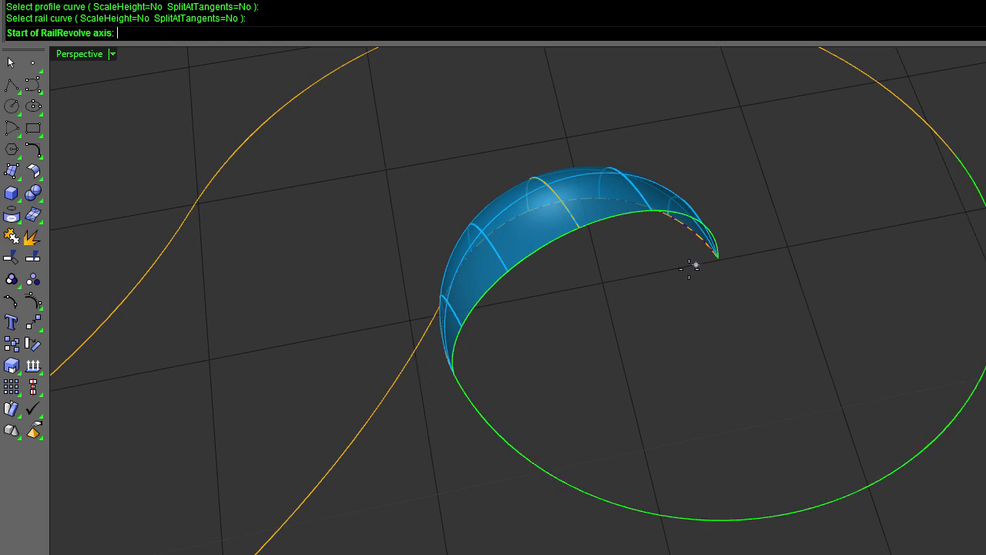
{"action": "right_click_drag", "start_coordinate": [767, 347], "coordinate": [754, 326]}
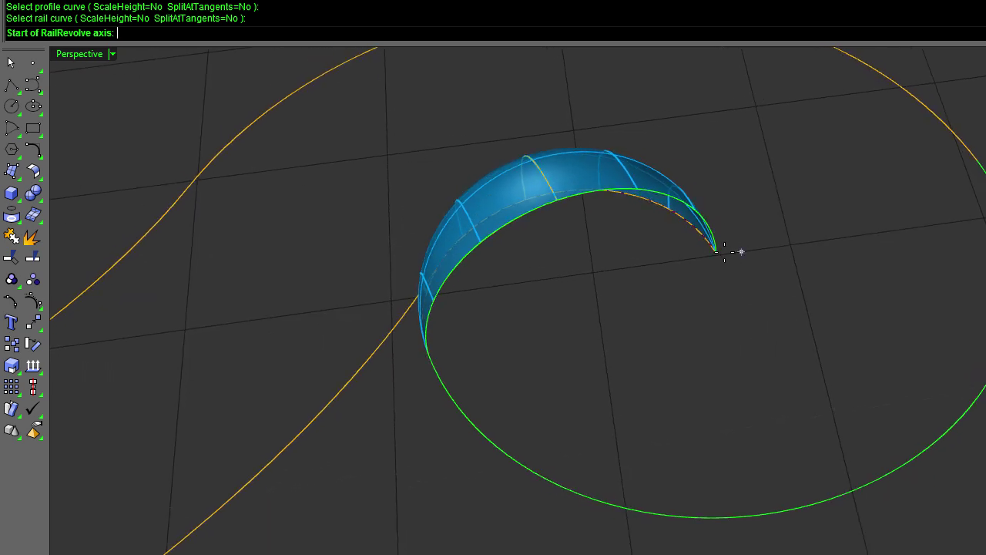
{"action": "left_click", "coordinate": [717, 252]}
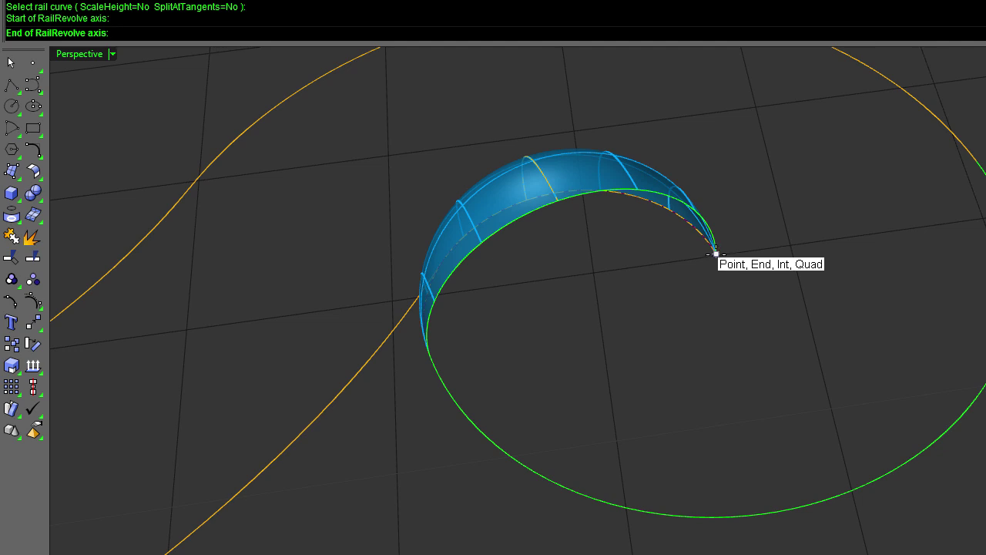
{"action": "left_click", "coordinate": [716, 253]}
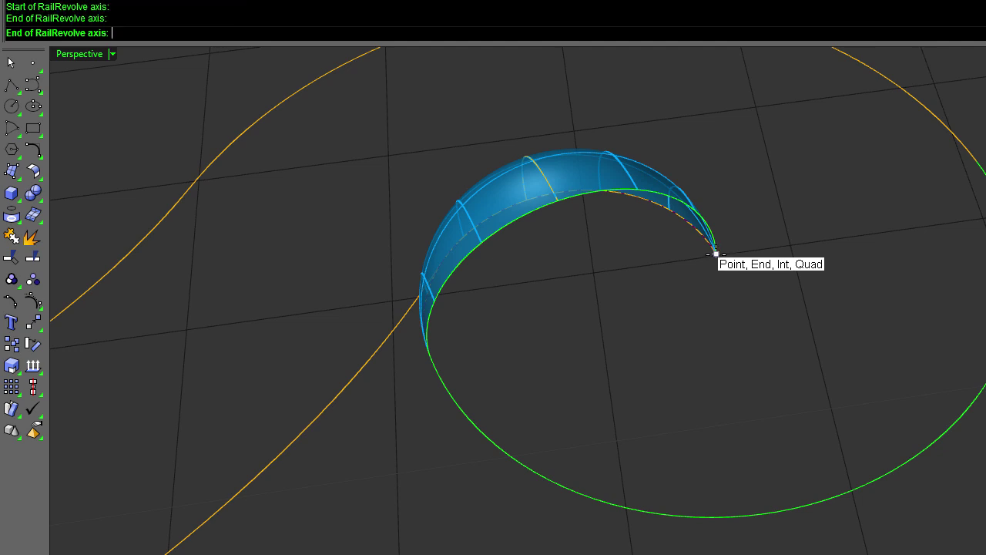
{"action": "right_click_drag", "start_coordinate": [722, 367], "coordinate": [735, 183]}
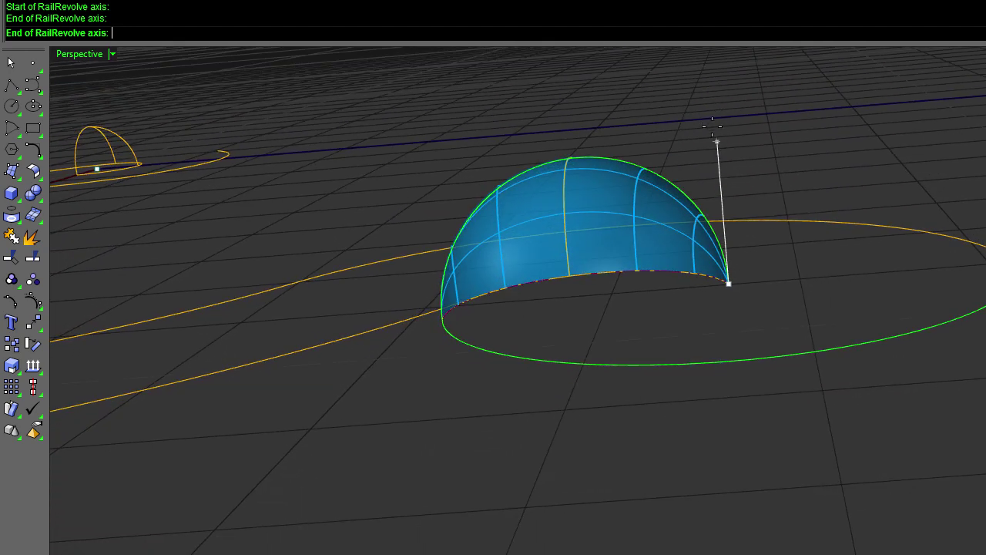
{"action": "left_click", "coordinate": [712, 93]}
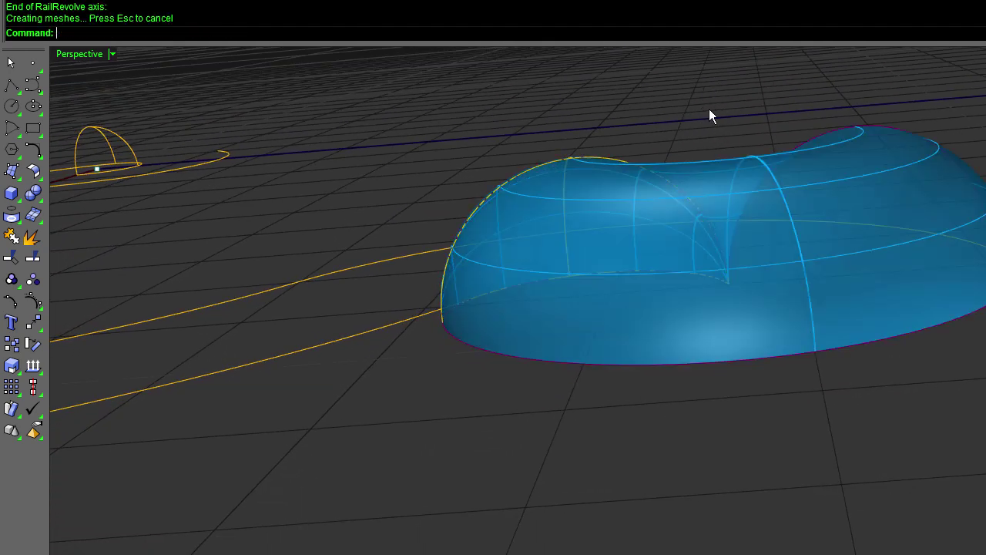
{"action": "scroll", "coordinate": [819, 531], "scroll_direction": "up", "scroll_amount": 6}
{"action": "scroll", "coordinate": [819, 531], "scroll_direction": "down", "scroll_amount": 5}
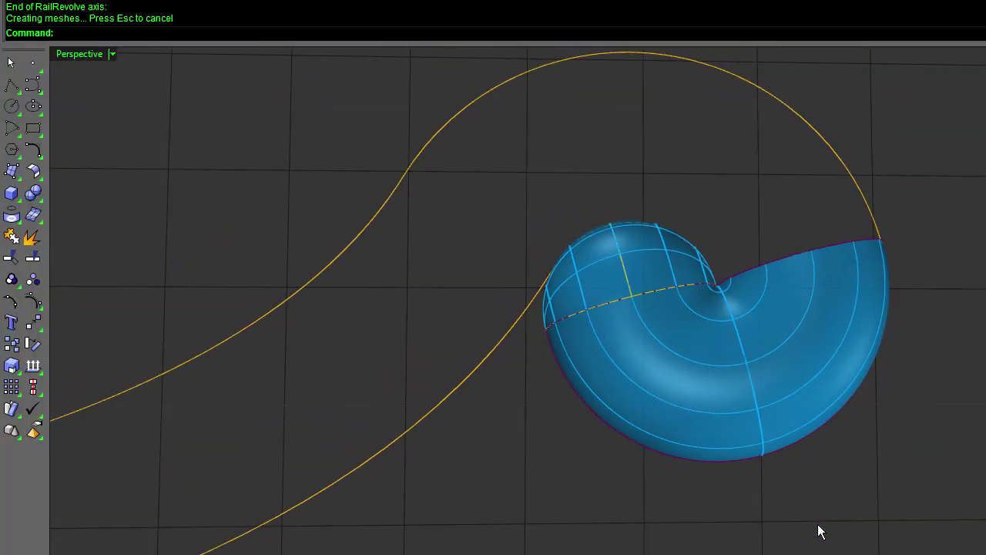
{"action": "scroll", "coordinate": [819, 531], "scroll_direction": "down", "scroll_amount": 2}
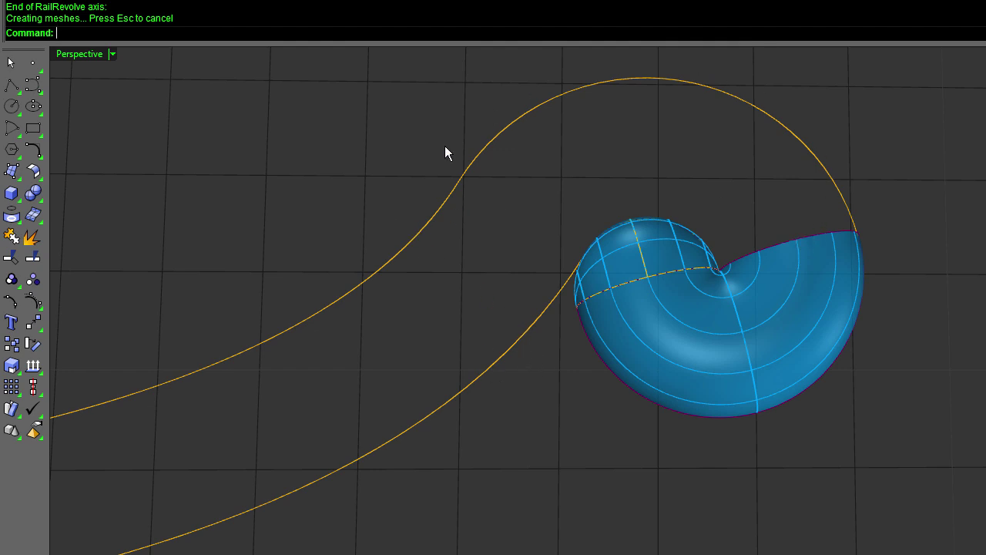
Step: Join the outer guide curve to the larger spiral arc that continues from it up to the scroll's open end
{"action": "left_click", "coordinate": [461, 388]}
{"action": "right_click_drag", "start_coordinate": [462, 388], "coordinate": [586, 439]}
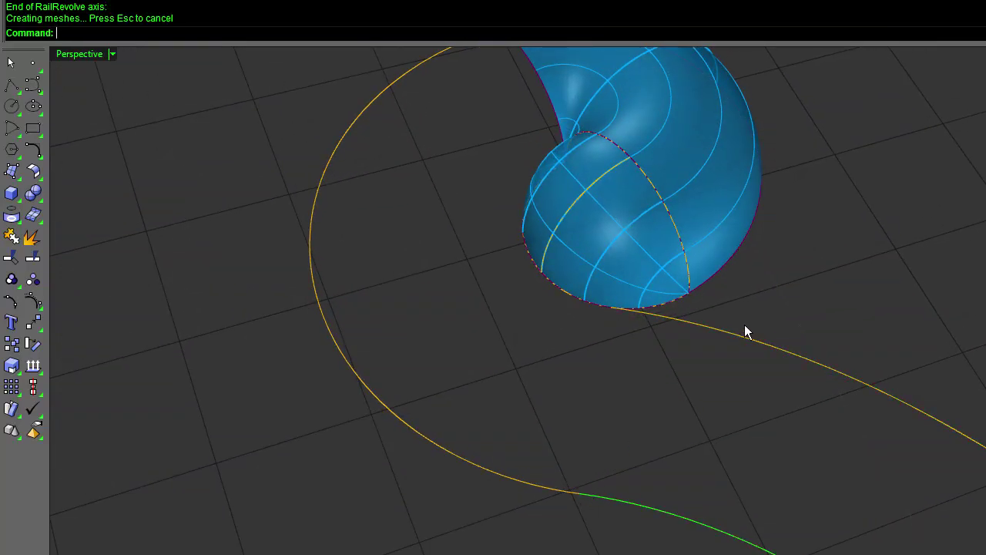
{"action": "left_click", "coordinate": [641, 503]}
{"action": "right_click_drag", "start_coordinate": [641, 503], "coordinate": [642, 473]}
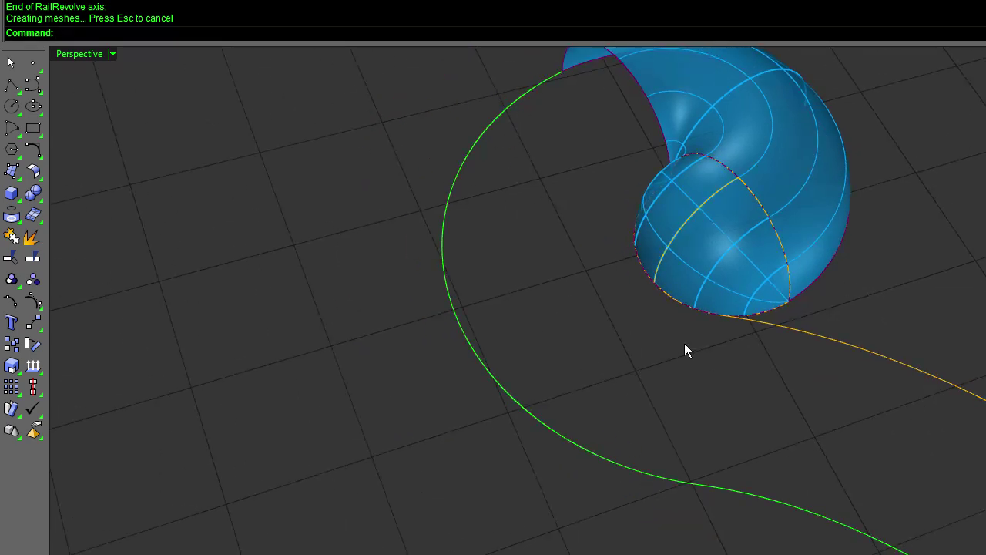
{"action": "key", "text": "Return"}
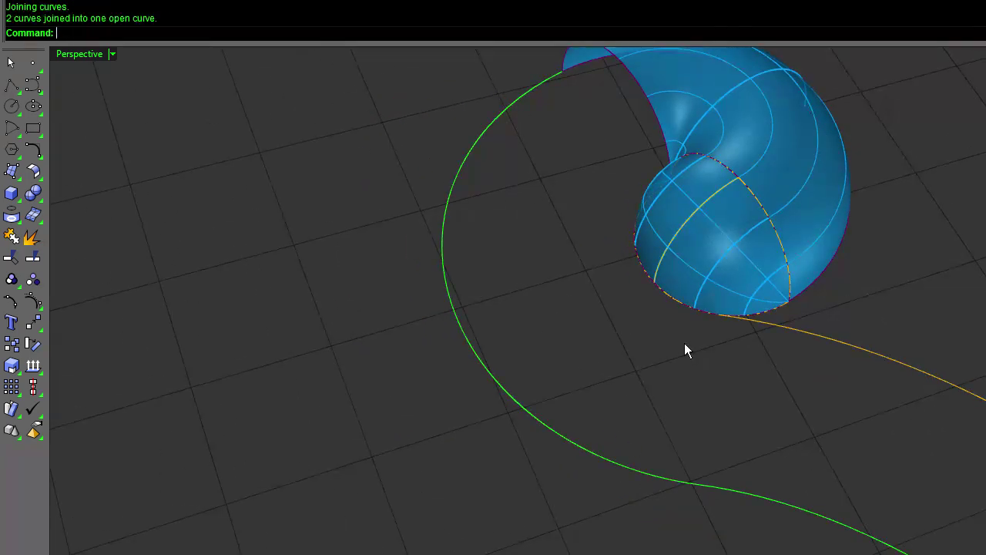
Step: Extract a copied sub-curve of the flat inner arc, from the scroll's inner tip to where the inner guide curve meets it
{"action": "scroll", "coordinate": [684, 343], "scroll_direction": "up", "scroll_amount": 3}
{"action": "left_click", "coordinate": [686, 343]}
{"action": "left_click", "coordinate": [743, 317]}
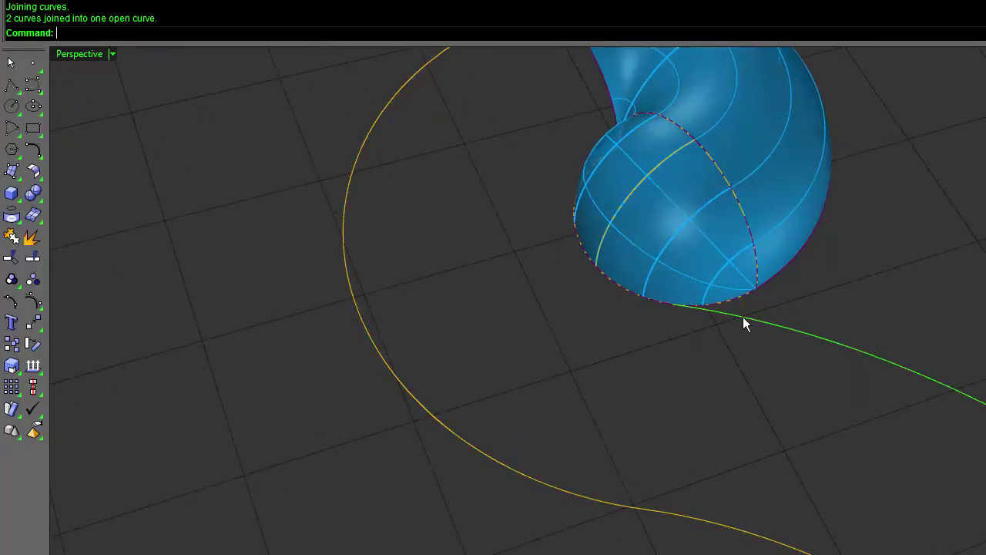
{"action": "right_click_drag", "start_coordinate": [590, 281], "coordinate": [680, 155]}
{"action": "scroll", "coordinate": [669, 242], "scroll_direction": "up", "scroll_amount": 3}
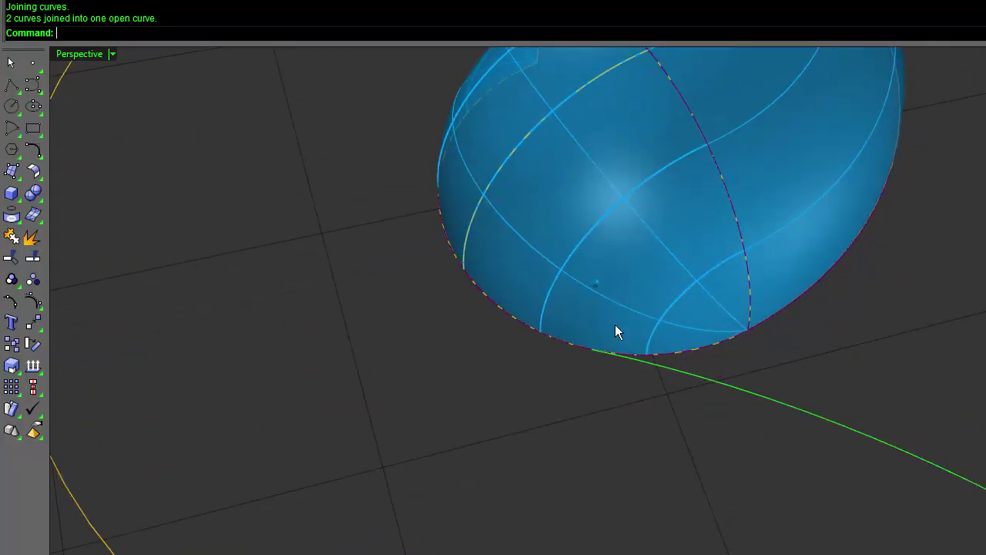
{"action": "left_click", "coordinate": [568, 347]}
{"action": "left_click", "coordinate": [647, 381]}
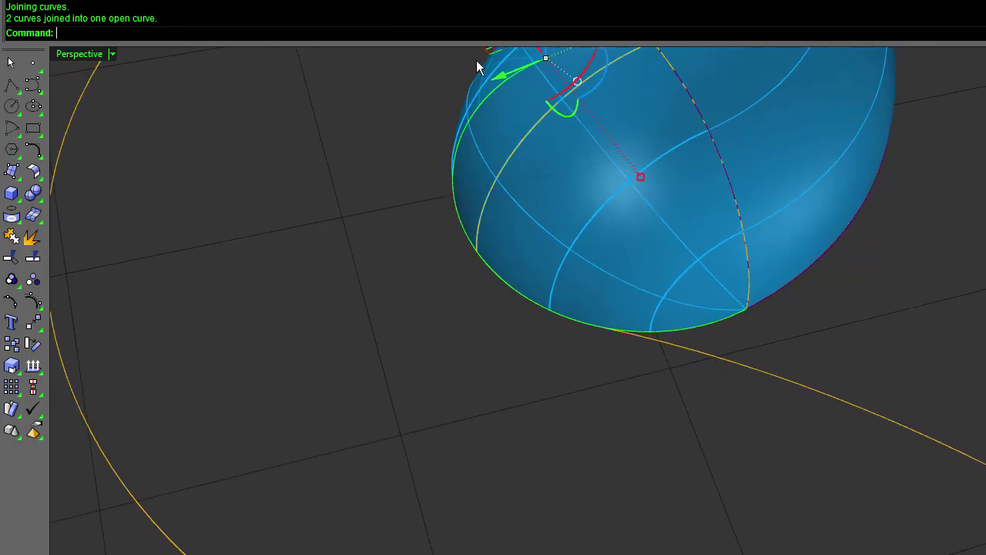
{"action": "right_click_drag", "start_coordinate": [476, 60], "coordinate": [428, 154]}
{"action": "type", "text": "SubCrv"}
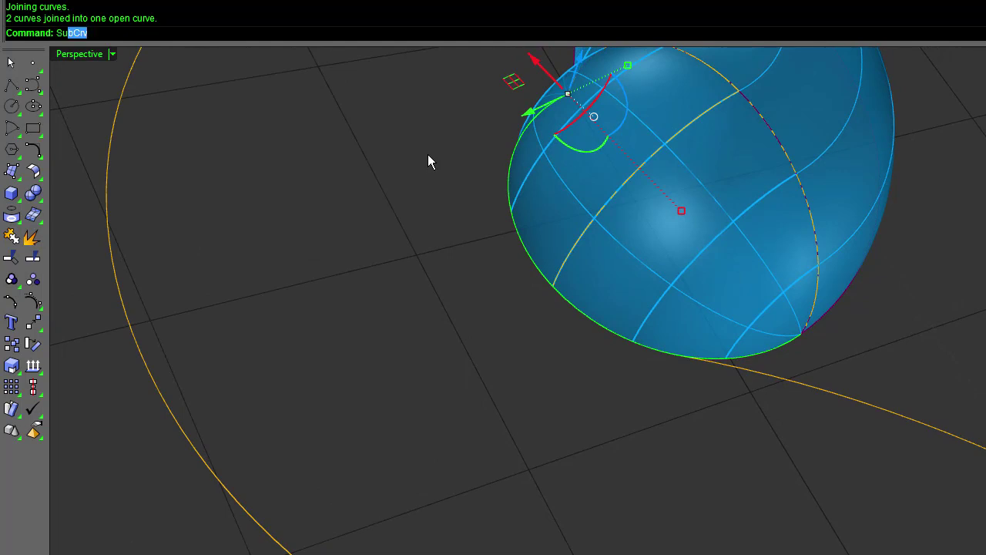
{"action": "key", "text": "Return"}
{"action": "right_click_drag", "start_coordinate": [493, 216], "coordinate": [408, 198]}
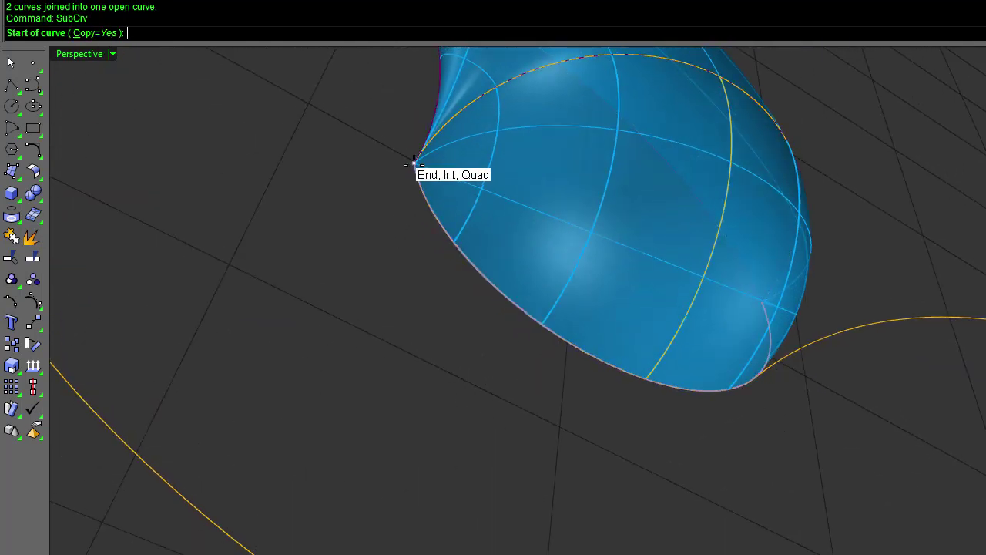
{"action": "left_click", "coordinate": [414, 162]}
{"action": "right_click_drag", "start_coordinate": [414, 161], "coordinate": [709, 373]}
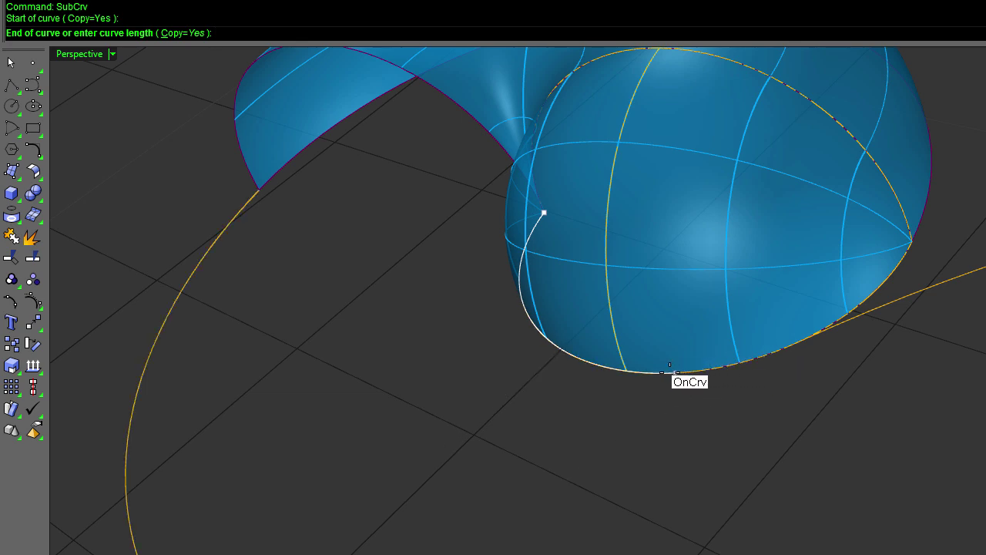
{"action": "left_click", "coordinate": [796, 341]}
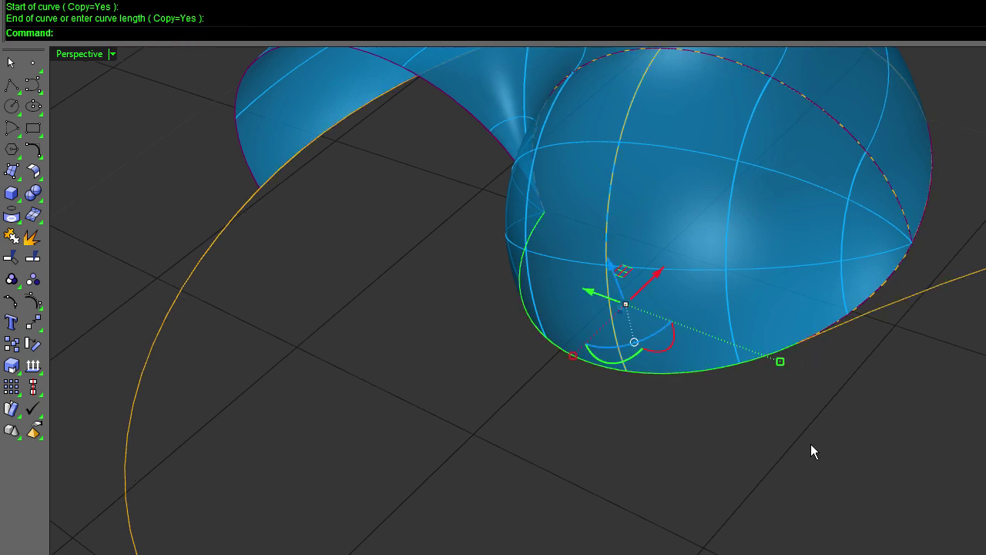
Step: Join the extracted inner arc segment to the inner guide curve and check both long rails along their length
{"action": "scroll", "coordinate": [811, 444], "scroll_direction": "up", "scroll_amount": 3}
{"action": "left_click", "coordinate": [849, 379]}
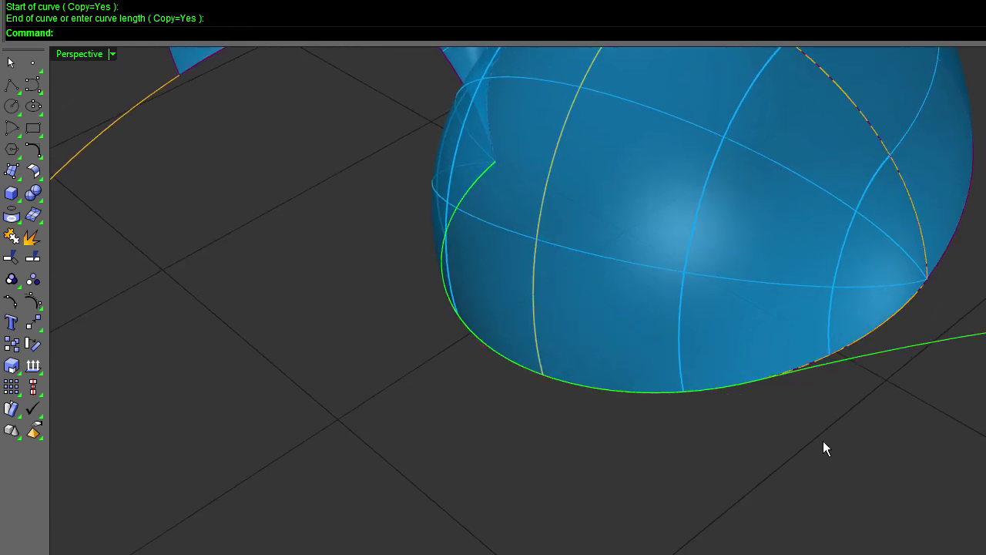
{"action": "key", "text": "Return"}
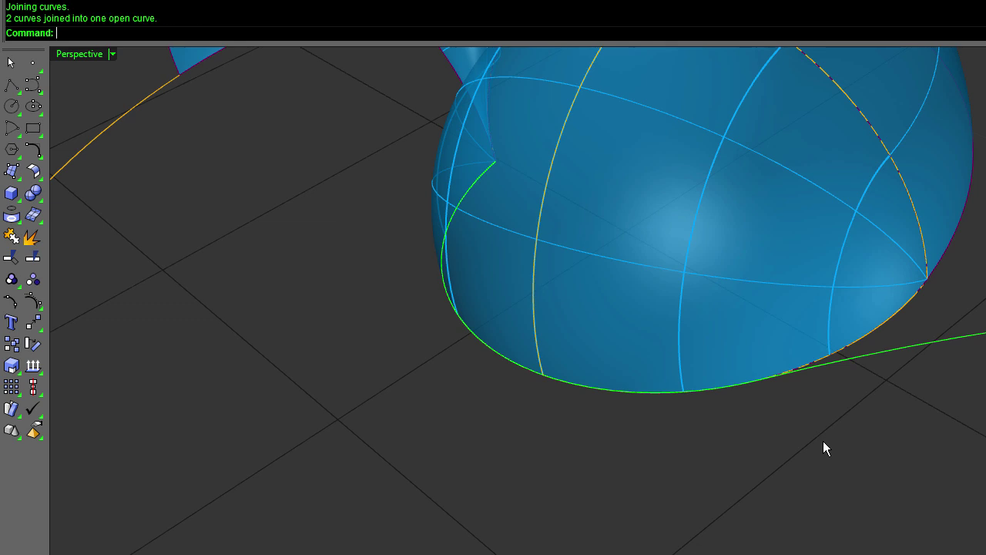
{"action": "scroll", "coordinate": [794, 432], "scroll_direction": "down", "scroll_amount": 5}
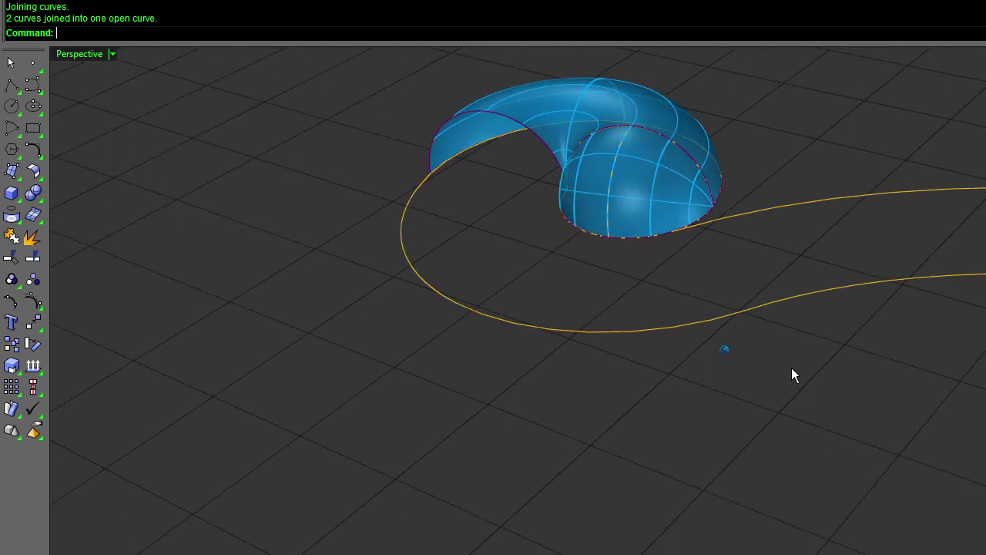
{"action": "left_click", "coordinate": [797, 291]}
{"action": "right_click_drag", "start_coordinate": [794, 205], "coordinate": [347, 176]}
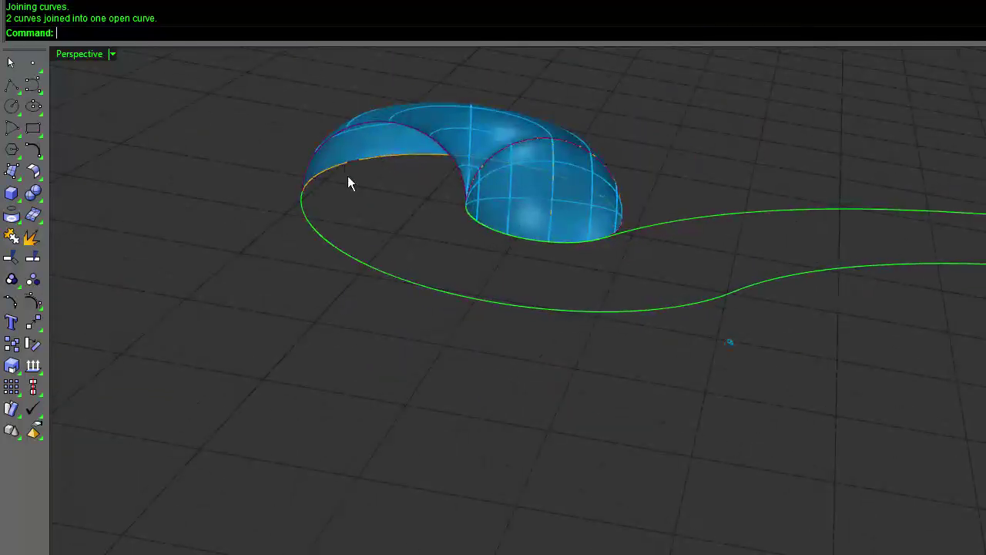
{"action": "right_click_drag", "start_coordinate": [922, 184], "coordinate": [168, 178]}
{"action": "left_click", "coordinate": [753, 286]}
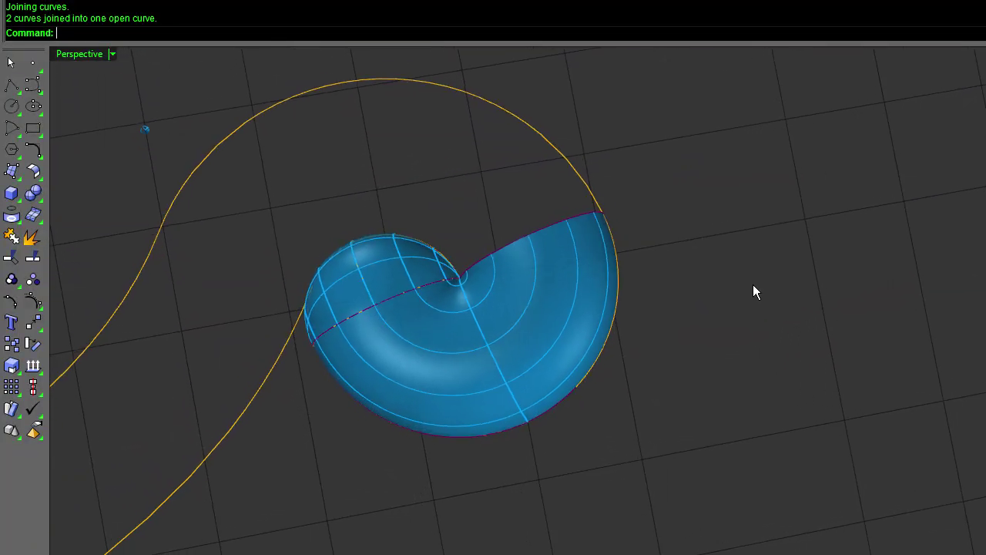
Step: Try a two-rail sweep along the joined inner and outer guide curves, using the scroll's open edge as an unsimplified cross-section
{"action": "type", "text": "Sweep2"}
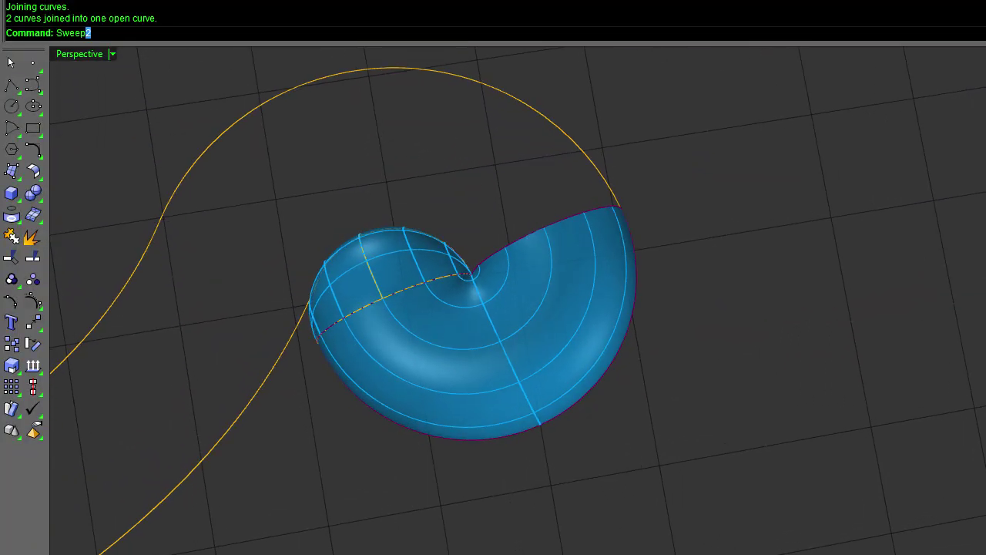
{"action": "key", "text": "Return"}
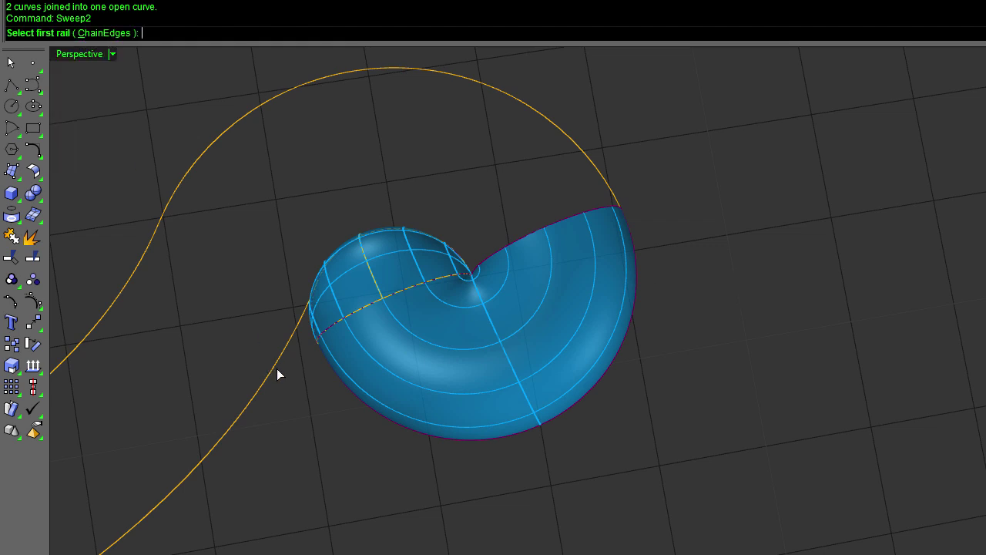
{"action": "left_click", "coordinate": [277, 373]}
{"action": "left_click", "coordinate": [158, 228]}
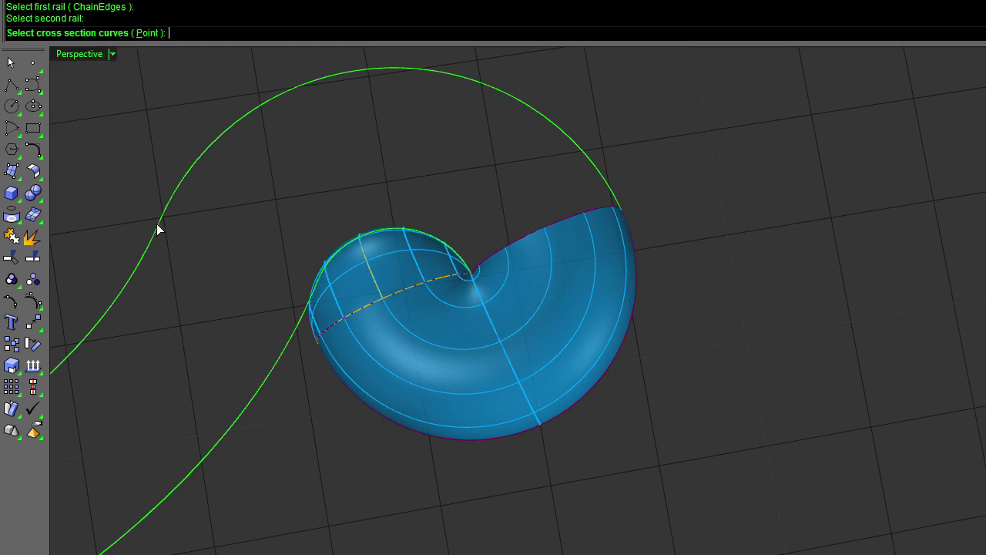
{"action": "left_click", "coordinate": [496, 254]}
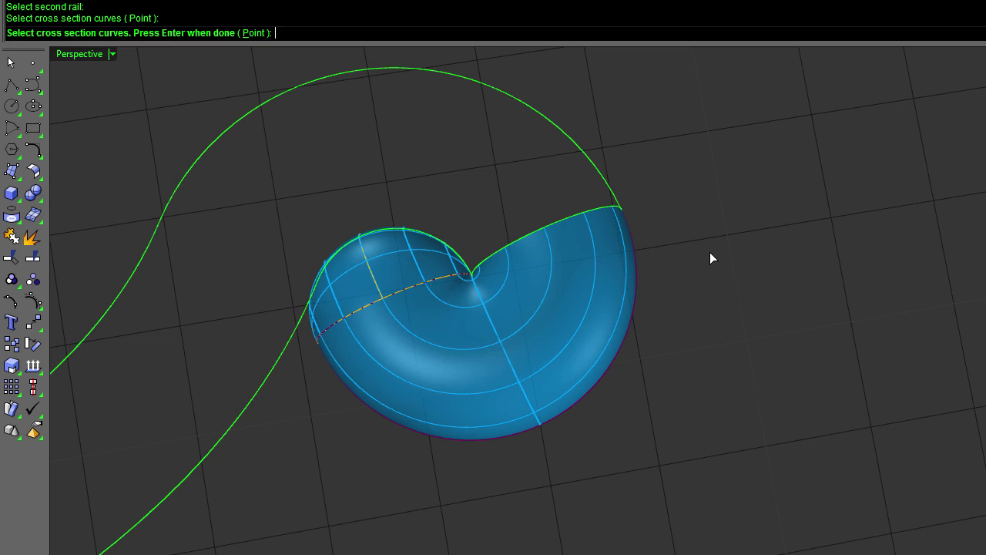
{"action": "key", "text": "Return"}
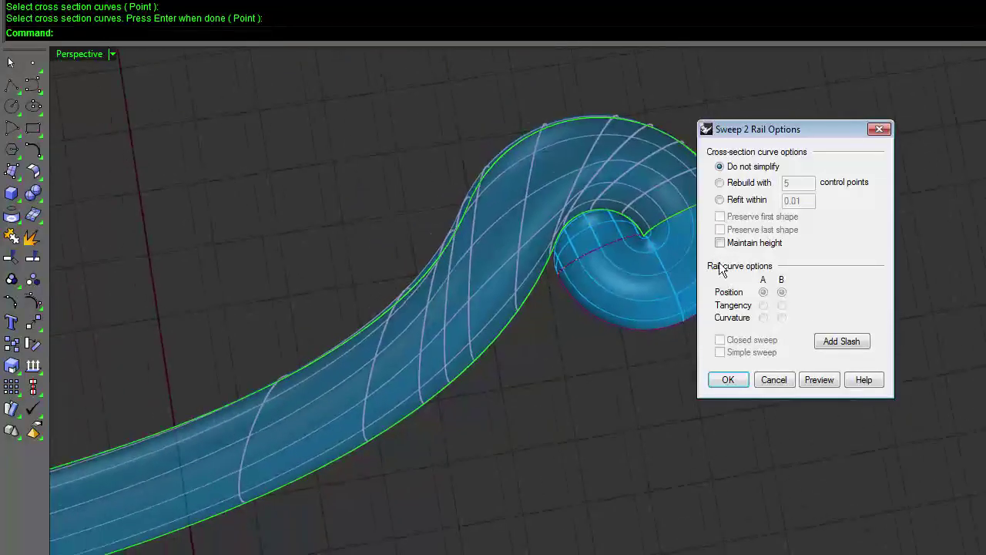
{"action": "left_click", "coordinate": [728, 380]}
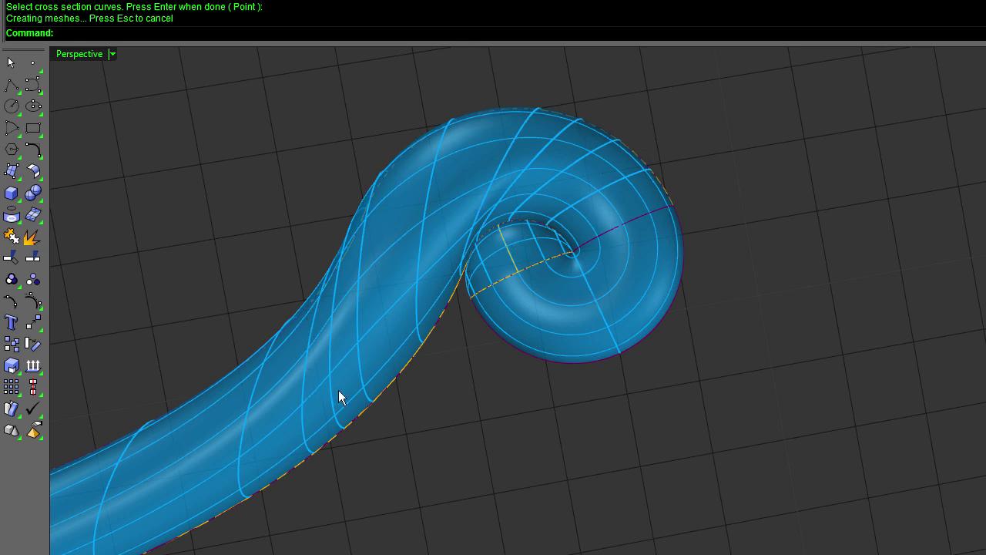
Step: Delete the two-rail swept surface between the long guide curves
{"action": "right_click_drag", "start_coordinate": [490, 379], "coordinate": [457, 273]}
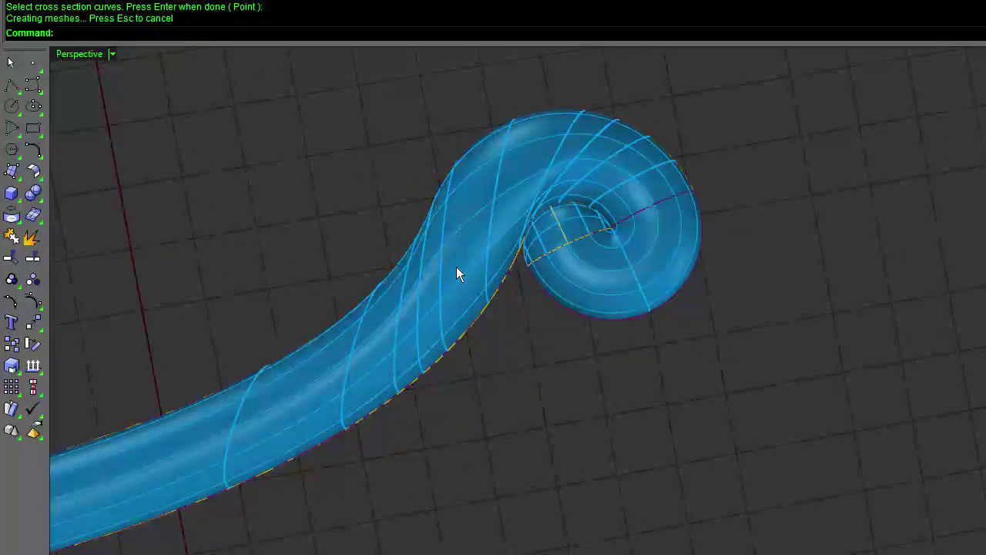
{"action": "left_click", "coordinate": [456, 266]}
{"action": "key", "text": "Delete"}
{"action": "right_click_drag", "start_coordinate": [600, 379], "coordinate": [600, 379]}
{"action": "scroll", "coordinate": [600, 379], "scroll_direction": "up", "scroll_amount": 4}
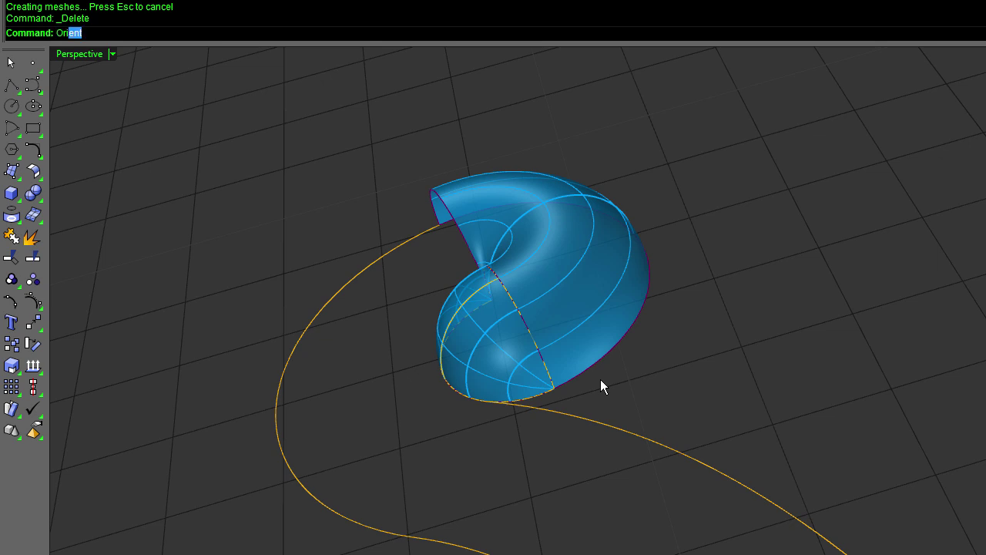
{"action": "key", "text": "Return"}
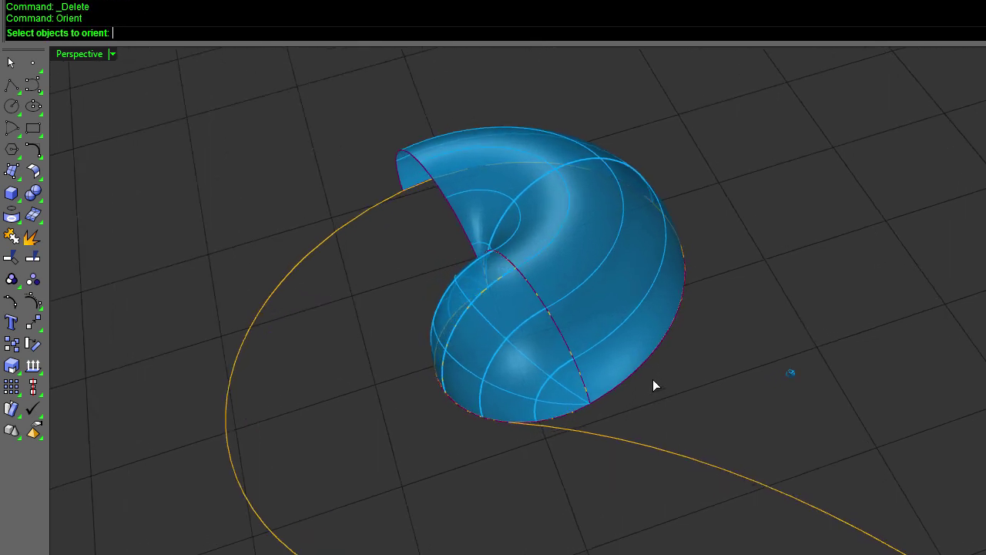
{"action": "scroll", "coordinate": [652, 380], "scroll_direction": "up", "scroll_amount": 3}
{"action": "left_click", "coordinate": [408, 173]}
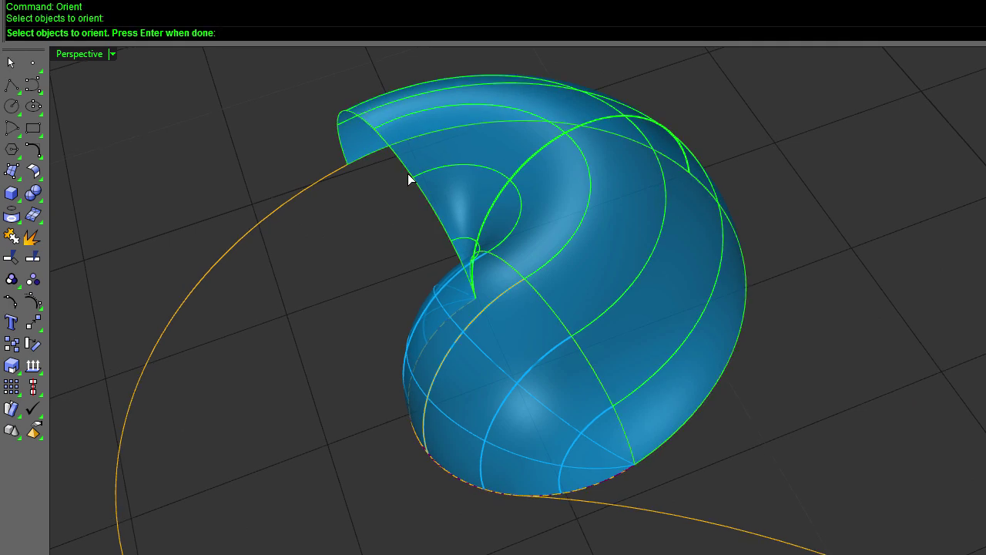
{"action": "key", "text": "Escape"}
{"action": "scroll", "coordinate": [340, 337], "scroll_direction": "down", "scroll_amount": 1}
Step: Set up a copying Orient with 3D scaling for the scroll's arched cross-section curve, using its outer and inner ends as reference points
{"action": "right_click", "coordinate": [339, 333]}
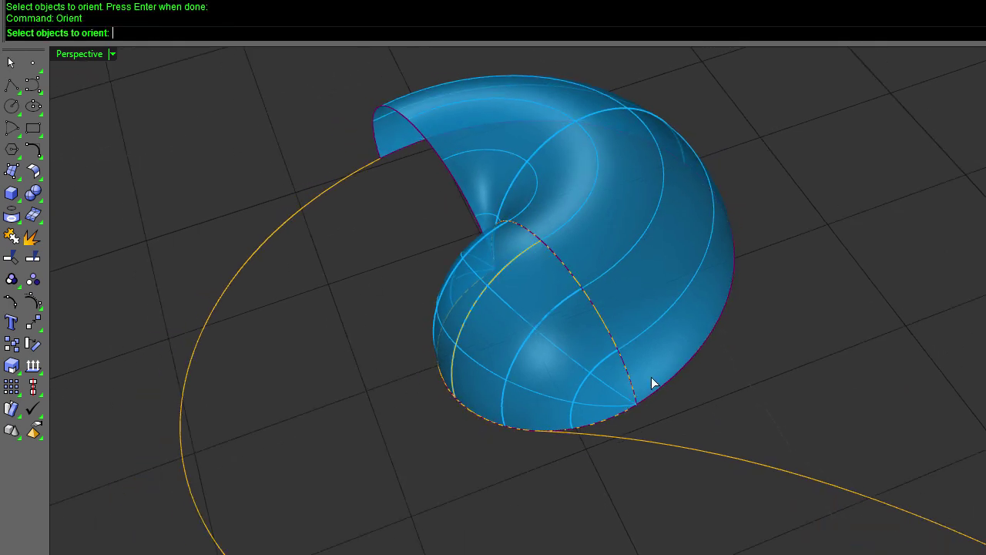
{"action": "left_click", "coordinate": [595, 309]}
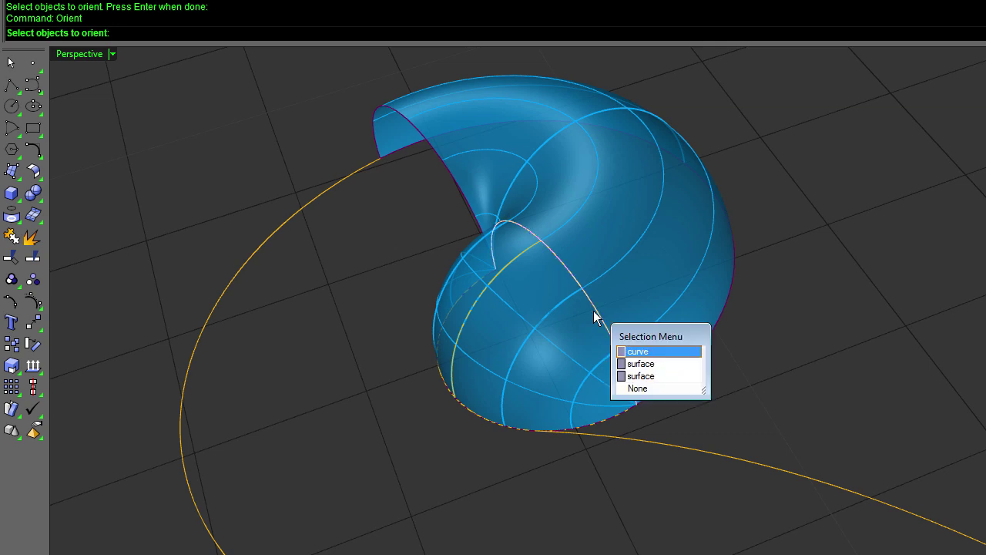
{"action": "left_click", "coordinate": [660, 364]}
{"action": "scroll", "coordinate": [424, 416], "scroll_direction": "down", "scroll_amount": 1}
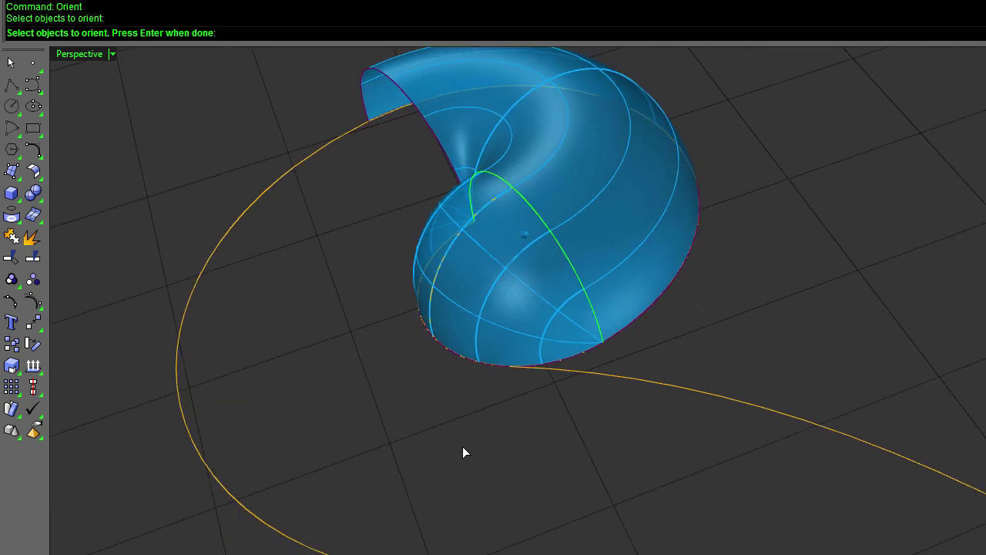
{"action": "right_click", "coordinate": [455, 433]}
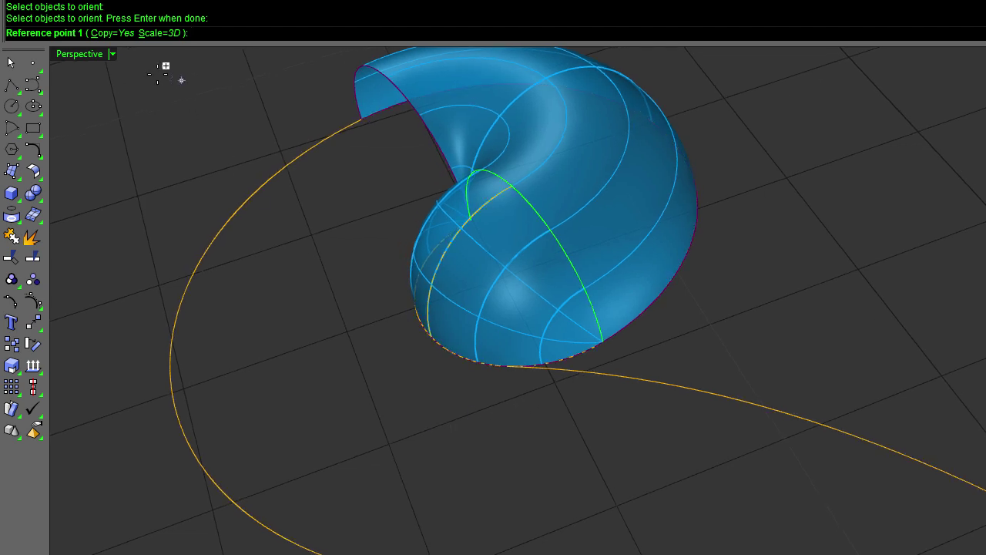
{"action": "left_click", "coordinate": [602, 342]}
{"action": "right_click_drag", "start_coordinate": [605, 335], "coordinate": [467, 277]}
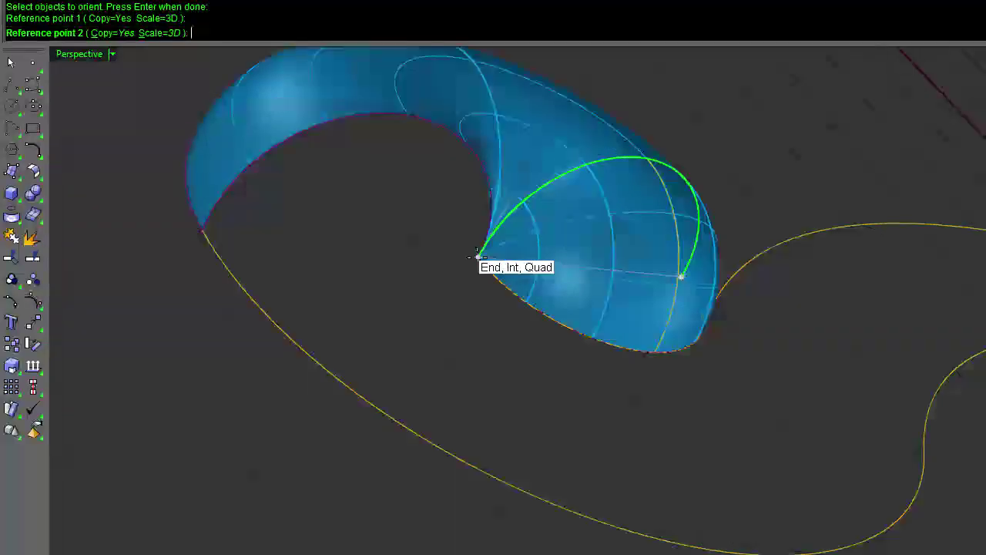
{"action": "scroll", "coordinate": [478, 257], "scroll_direction": "down", "scroll_amount": 7}
{"action": "right_click_drag", "start_coordinate": [476, 265], "coordinate": [617, 266]}
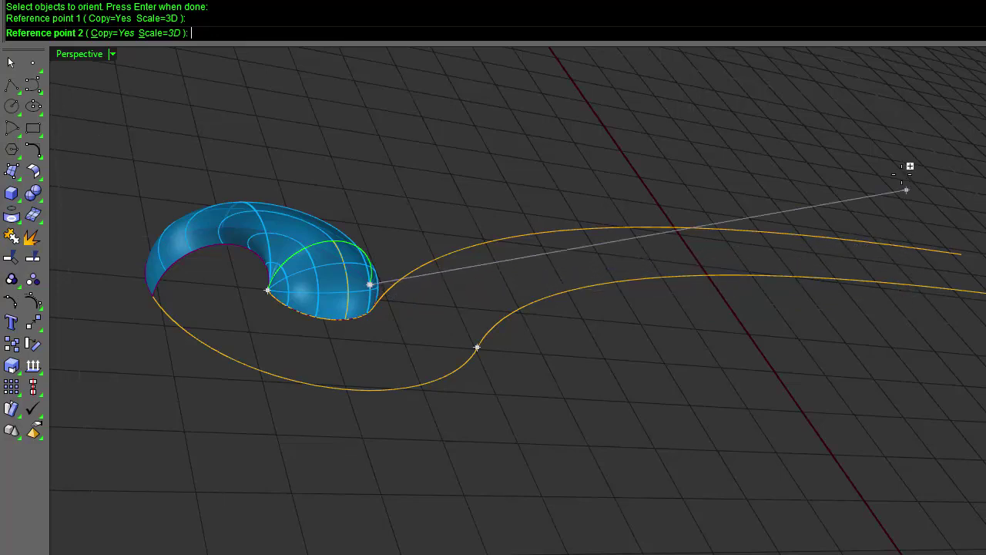
{"action": "scroll", "coordinate": [532, 359], "scroll_direction": "up", "scroll_amount": 8}
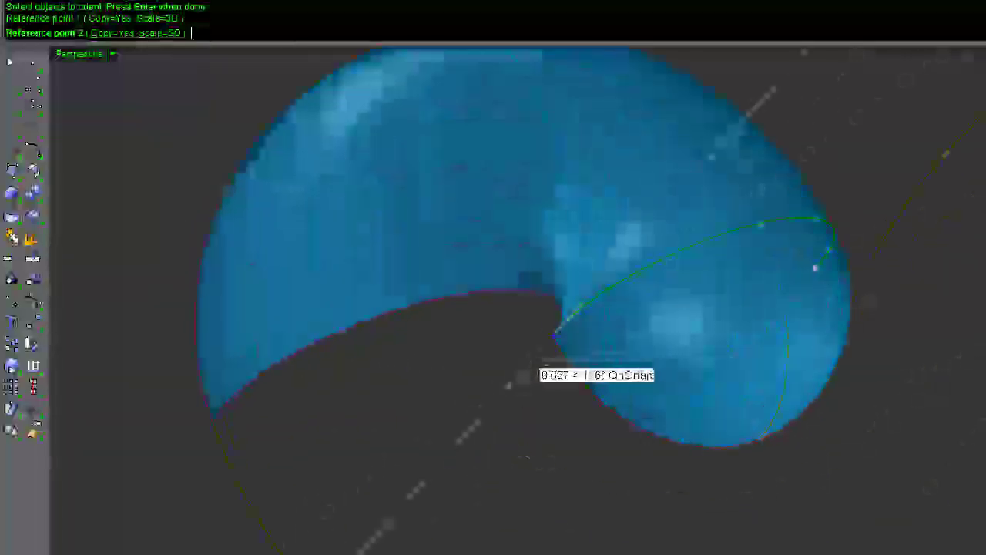
{"action": "right_click_drag", "start_coordinate": [530, 370], "coordinate": [509, 278]}
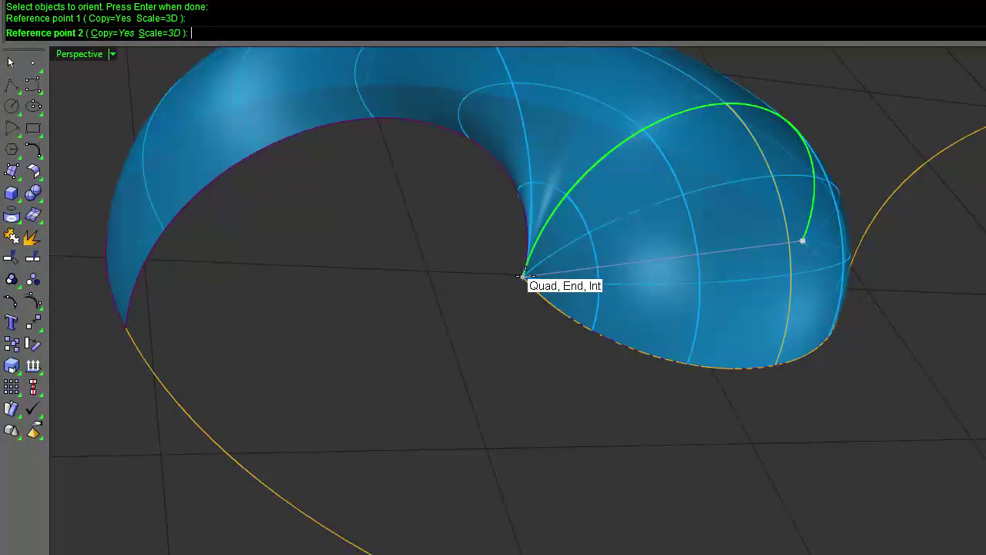
{"action": "left_click", "coordinate": [523, 276]}
Step: Place the first scaled section copy from the midpoint of the scroll's flat inner arc across to the outer guide curve
{"action": "scroll", "coordinate": [859, 389], "scroll_direction": "down", "scroll_amount": 5}
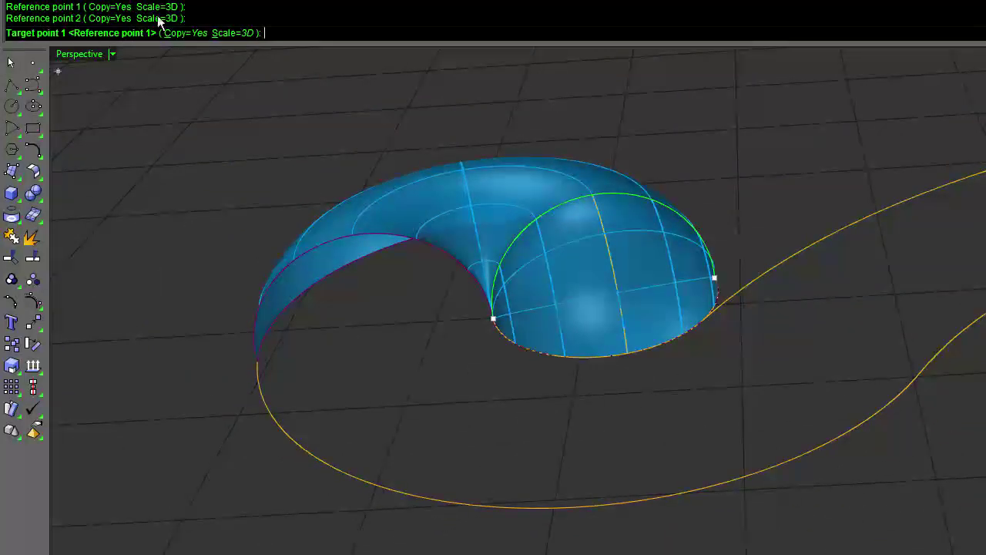
{"action": "right_click_drag", "start_coordinate": [493, 332], "coordinate": [487, 493]}
{"action": "scroll", "coordinate": [440, 382], "scroll_direction": "up", "scroll_amount": 2}
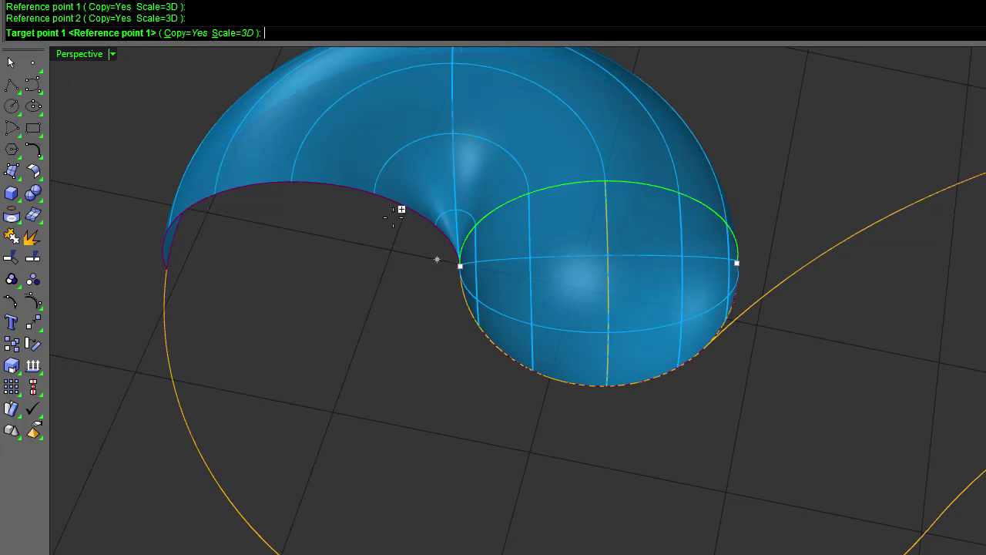
{"action": "right_click_drag", "start_coordinate": [393, 216], "coordinate": [531, 410]}
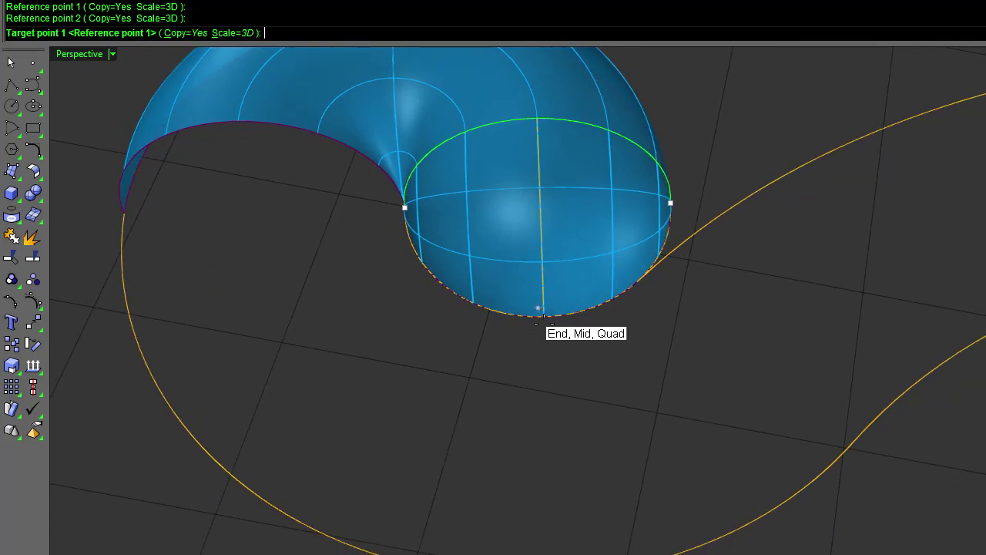
{"action": "left_click", "coordinate": [544, 316]}
{"action": "right_click_drag", "start_coordinate": [544, 318], "coordinate": [537, 389]}
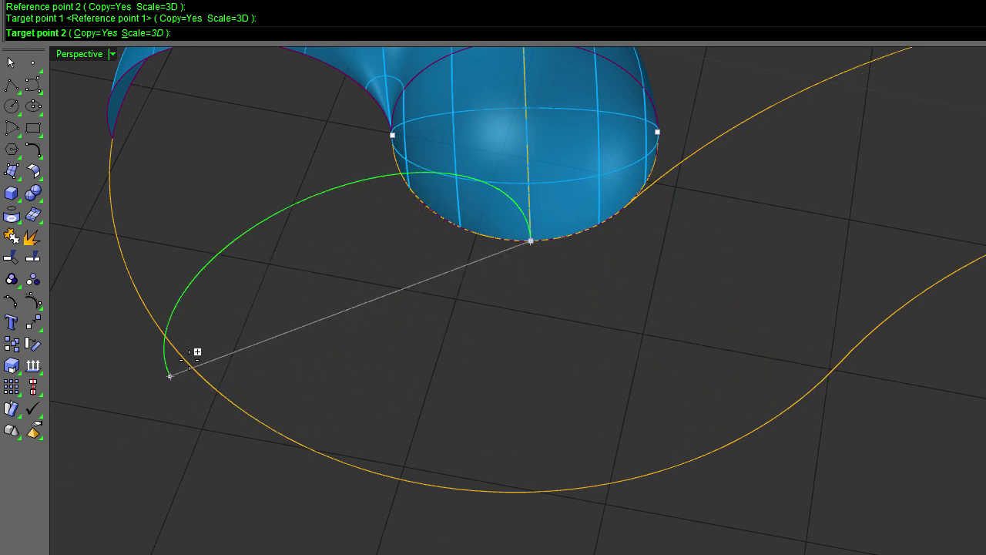
{"action": "right_click_drag", "start_coordinate": [597, 398], "coordinate": [697, 374]}
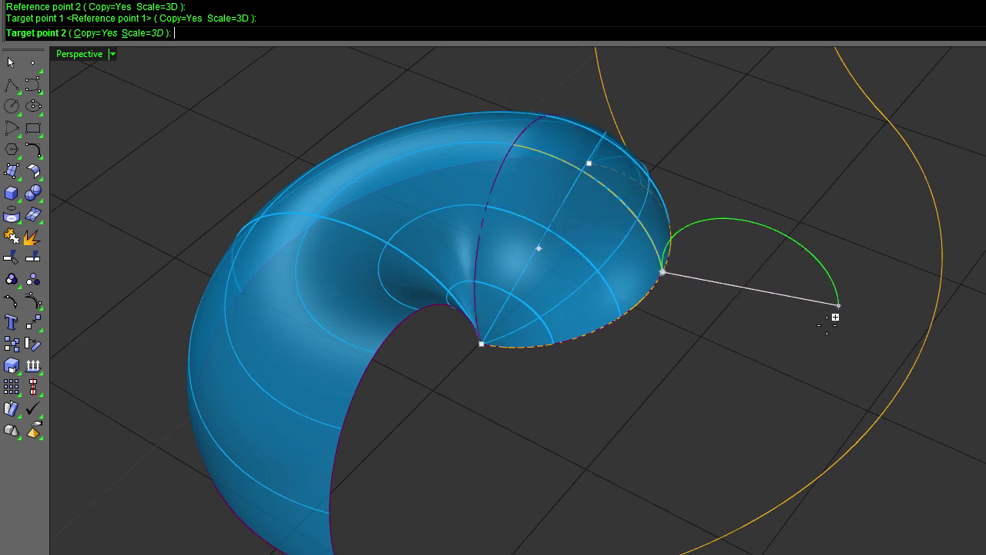
{"action": "left_click", "coordinate": [931, 323]}
Step: Place another scaled section copy from the outer guide curve's bend to the point where the inner guide curve leaves the scroll
{"action": "right_click_drag", "start_coordinate": [856, 324], "coordinate": [686, 378]}
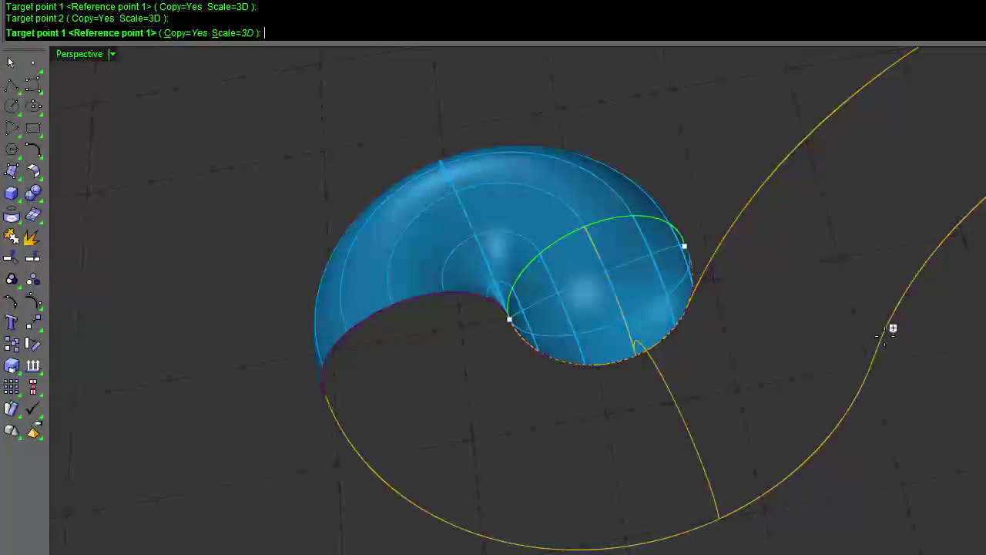
{"action": "left_click", "coordinate": [873, 356]}
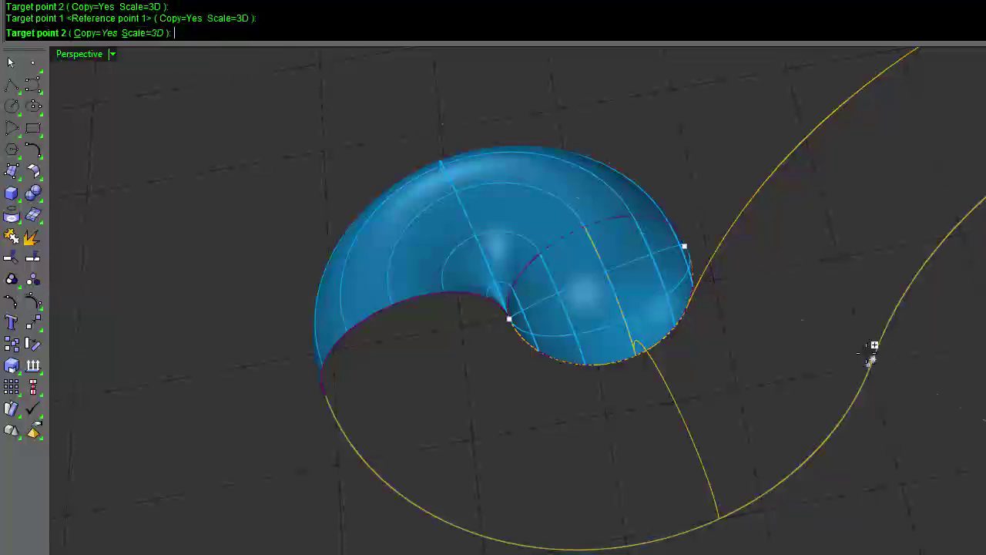
{"action": "left_click", "coordinate": [701, 277]}
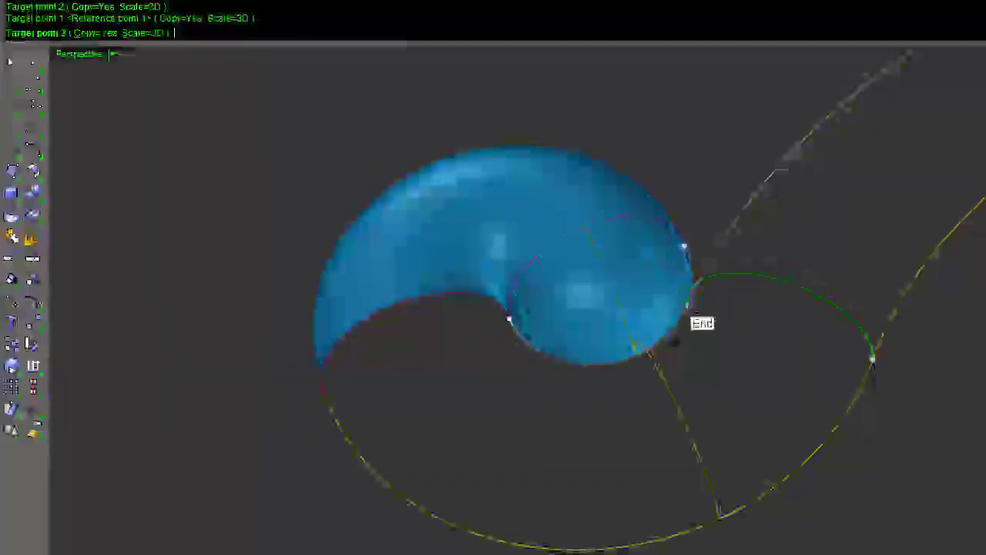
{"action": "left_click", "coordinate": [686, 307]}
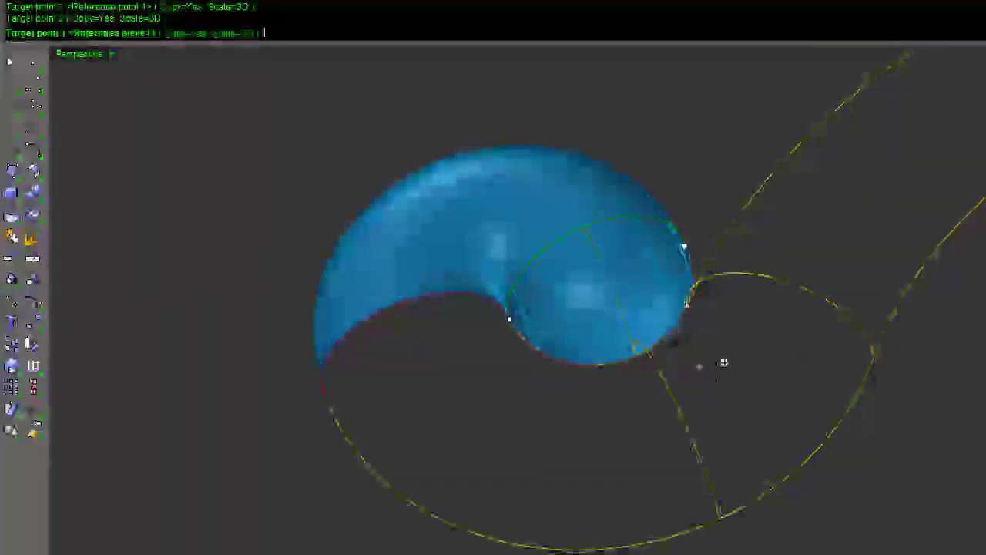
{"action": "right_click", "coordinate": [716, 365]}
{"action": "right_click_drag", "start_coordinate": [717, 365], "coordinate": [718, 366]}
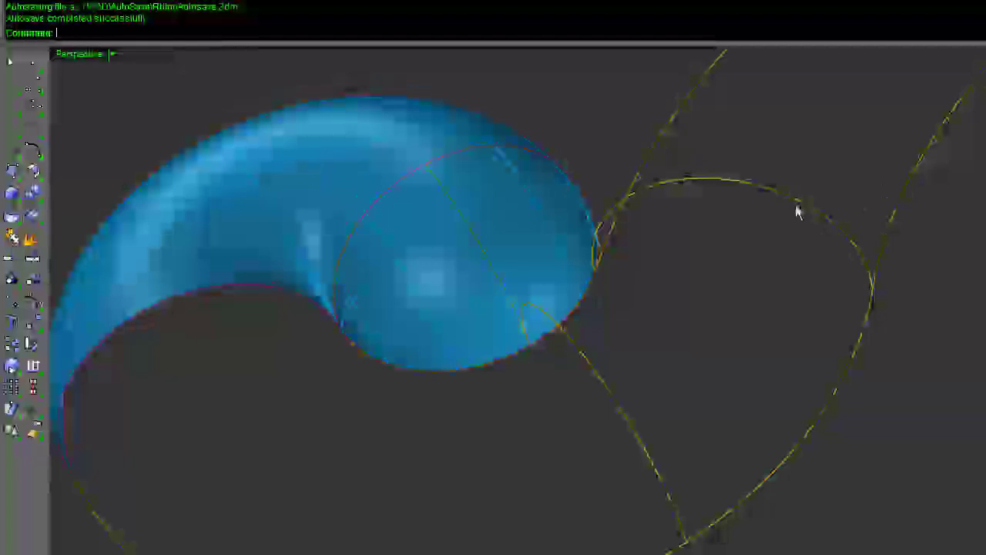
Step: Orient a scaled copy of the cross-section curve onto the open far ends of the two guide curves
{"action": "right_click", "coordinate": [731, 245]}
{"action": "left_click", "coordinate": [595, 273]}
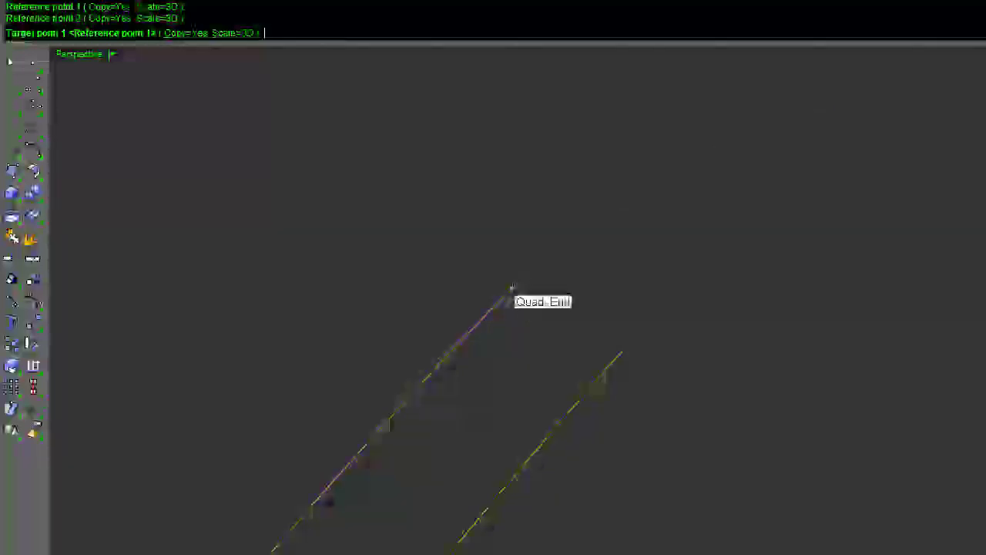
{"action": "left_click", "coordinate": [512, 289]}
{"action": "left_click", "coordinate": [621, 355]}
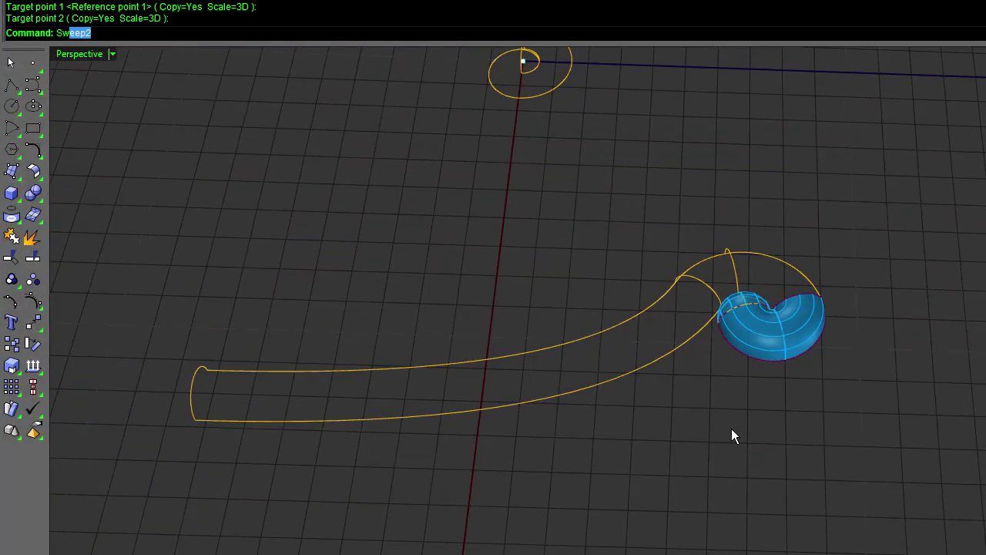
Step: Sweep an unsimplified two-rail surface along the long guide curves through the three placed cross-sections and the scroll's open edge
{"action": "type", "text": "p2"}
{"action": "key", "text": "Return"}
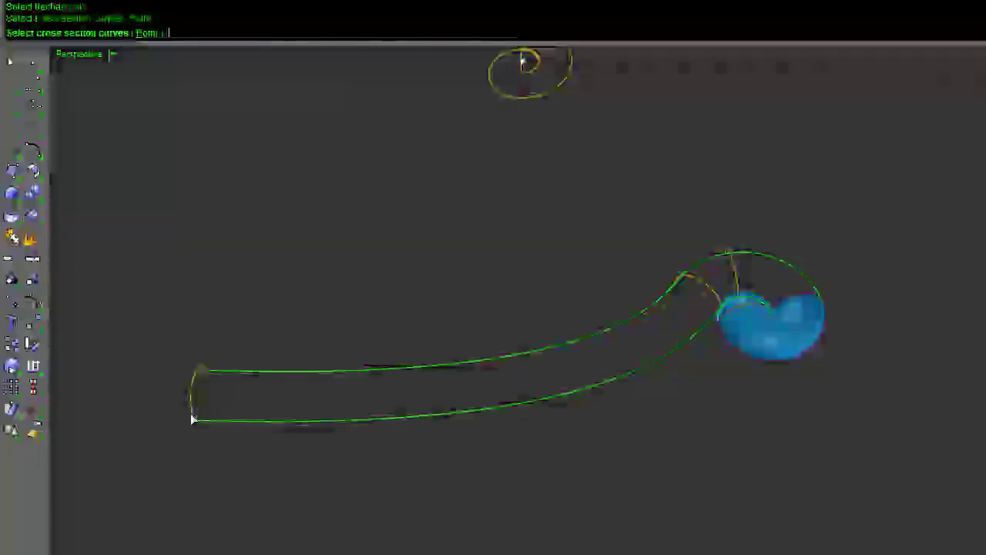
{"action": "scroll", "coordinate": [437, 412], "scroll_direction": "up", "scroll_amount": 5}
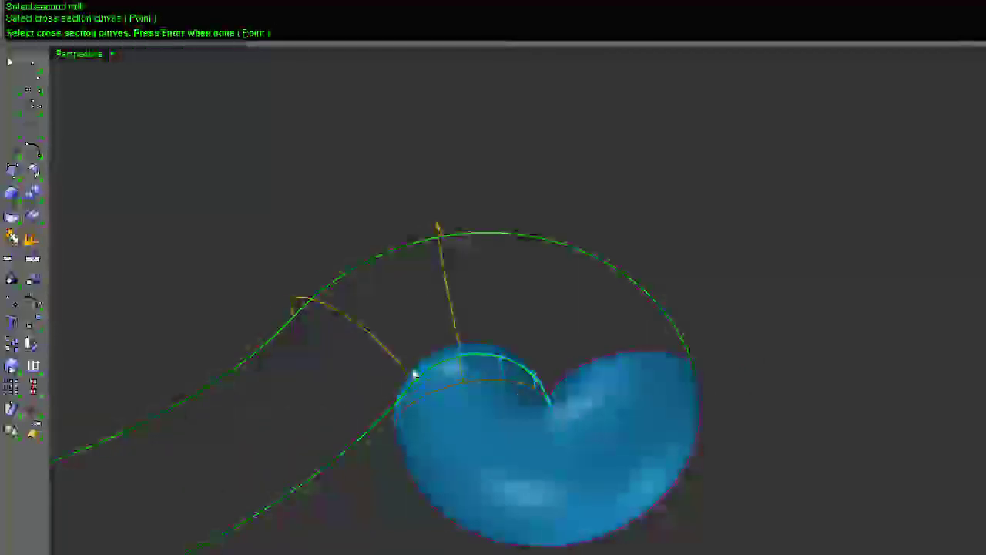
{"action": "left_click", "coordinate": [401, 369]}
{"action": "left_click", "coordinate": [456, 335]}
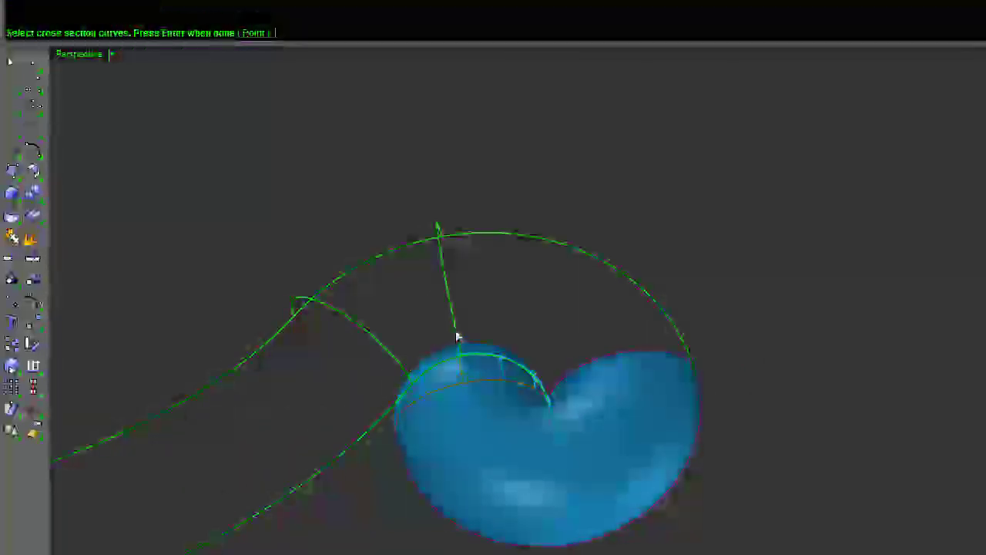
{"action": "left_click", "coordinate": [557, 385]}
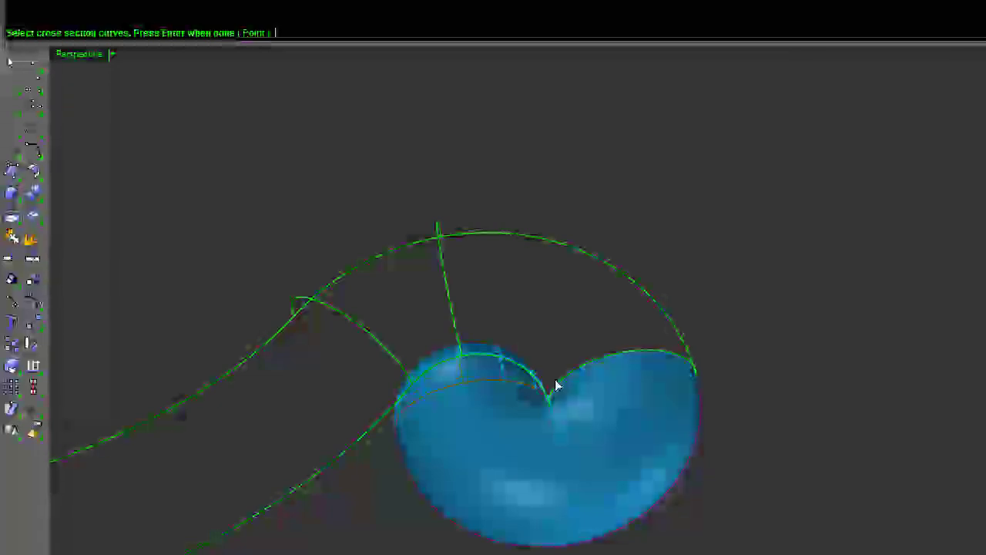
{"action": "key", "text": "Return"}
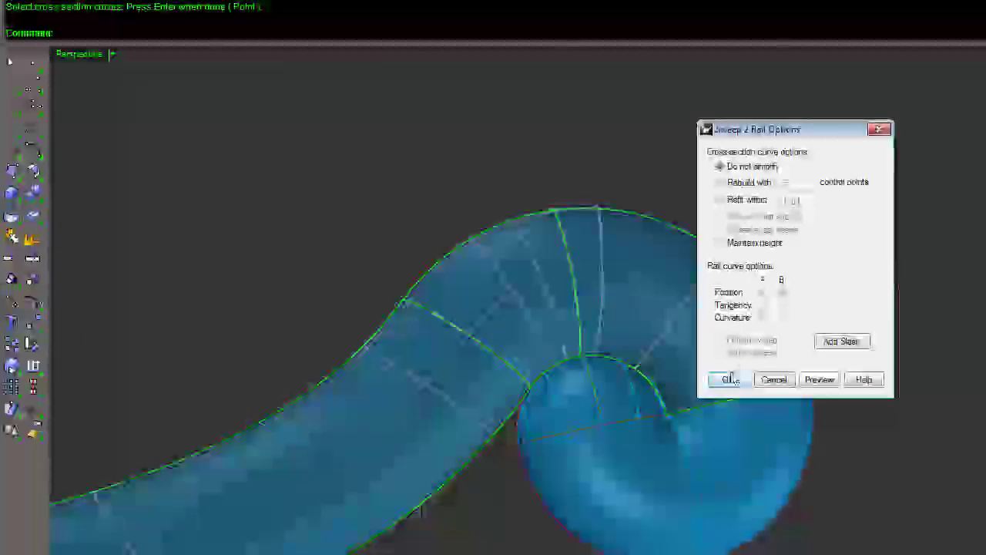
{"action": "left_click", "coordinate": [728, 380]}
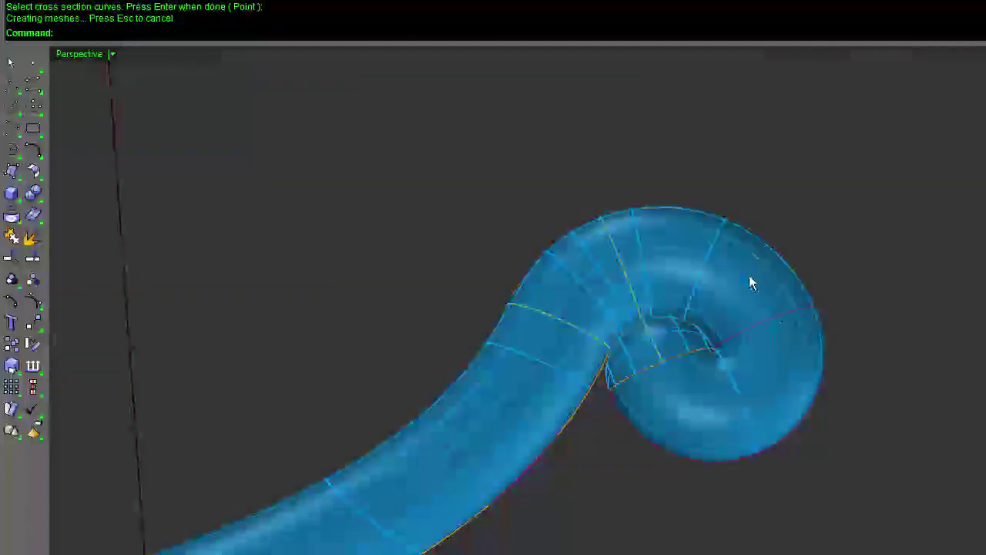
Step: Join the swept band with the scroll surfaces into one polysurface and duplicate it beside the original
{"action": "left_click", "coordinate": [664, 347]}
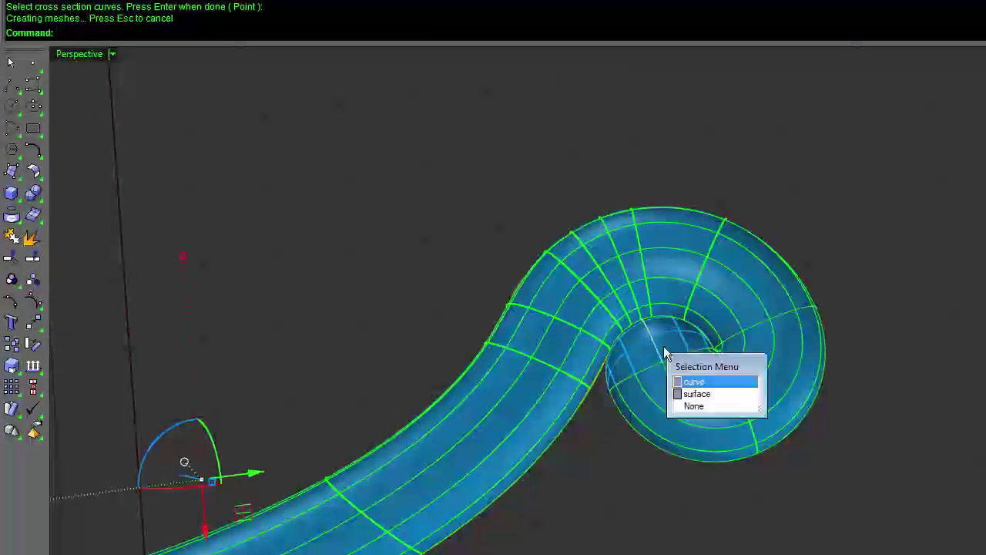
{"action": "left_click", "coordinate": [705, 395]}
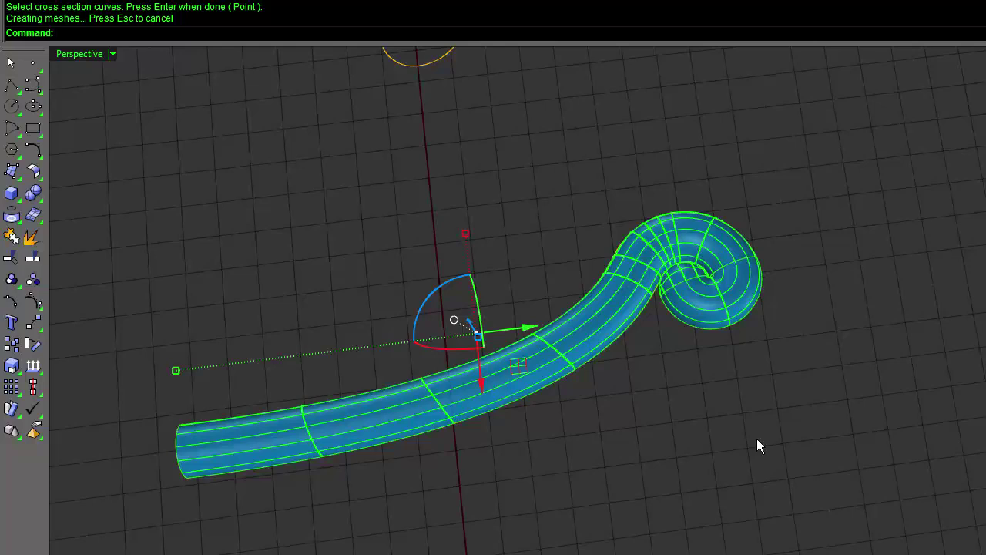
{"action": "type", "text": "join"}
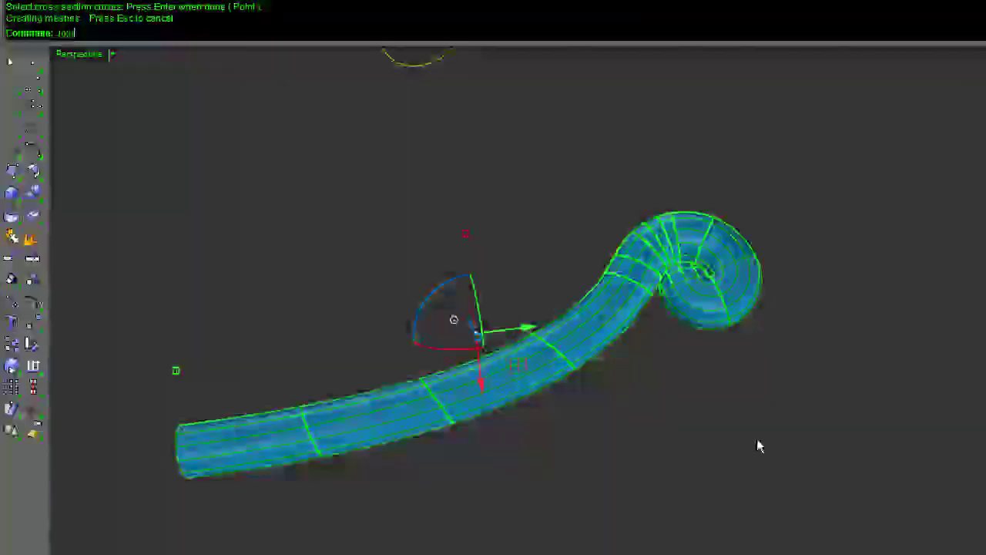
{"action": "key", "text": "Return"}
{"action": "left_click", "coordinate": [714, 421]}
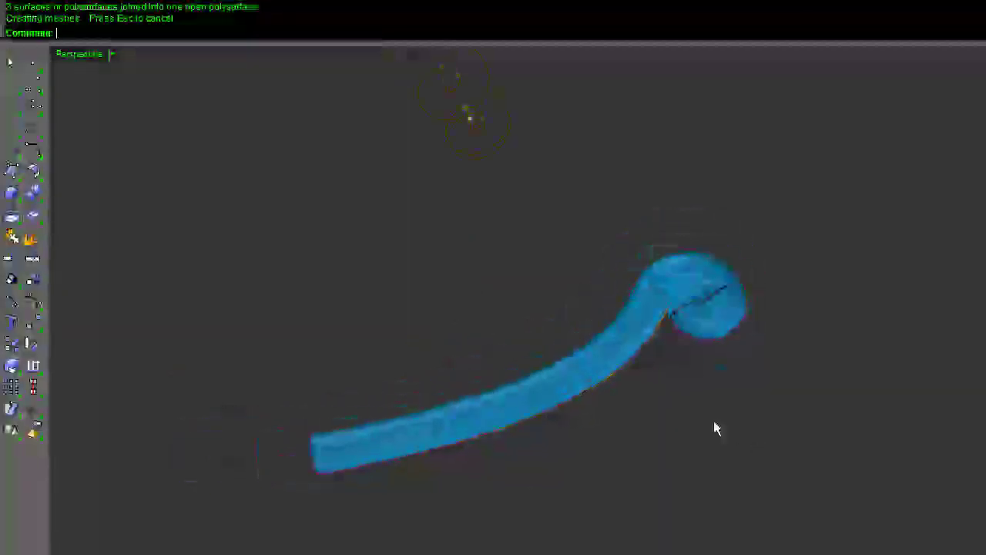
{"action": "left_click", "coordinate": [622, 347]}
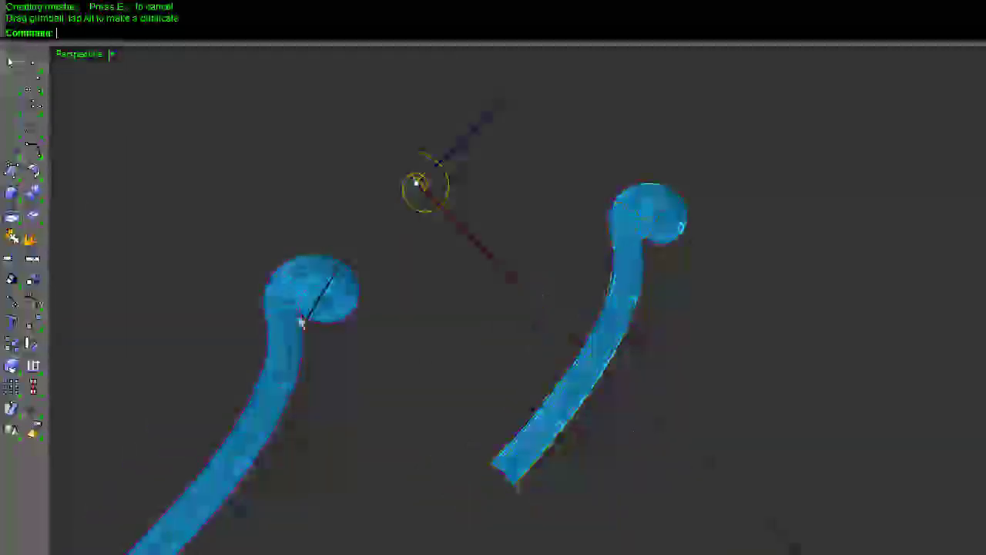
{"action": "left_click", "coordinate": [15, 174]}
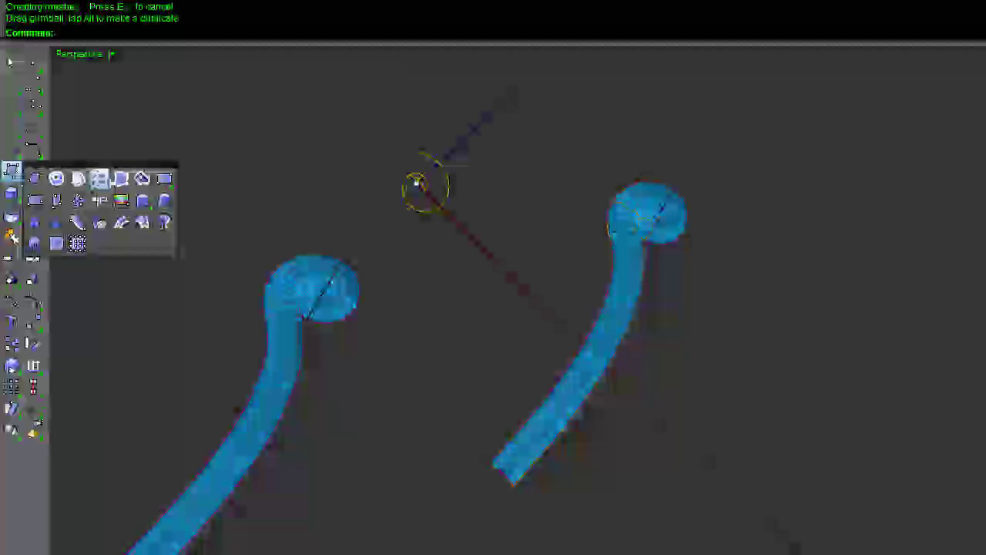
{"action": "left_click", "coordinate": [167, 182]}
{"action": "right_click_drag", "start_coordinate": [551, 247], "coordinate": [589, 262]}
{"action": "left_click", "coordinate": [432, 156]}
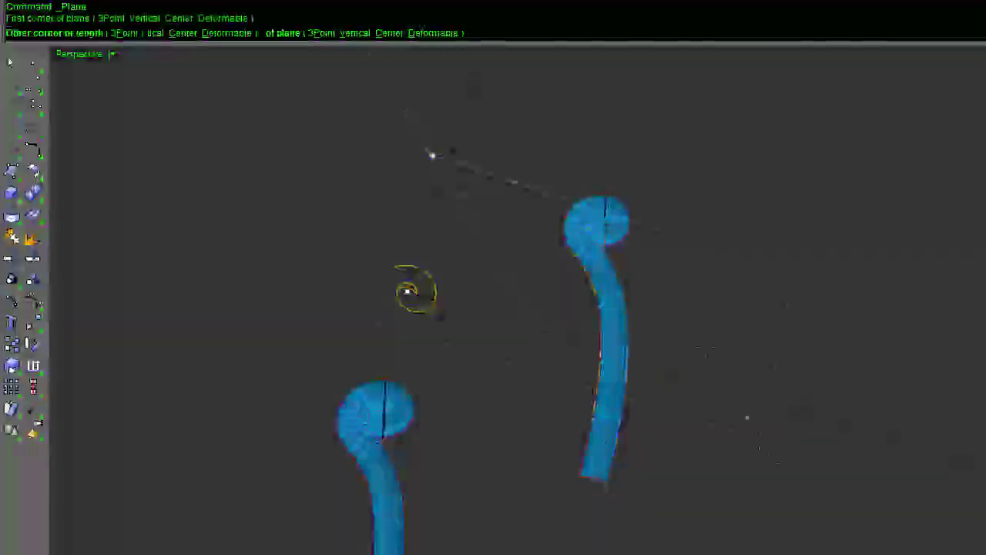
{"action": "right_click_drag", "start_coordinate": [747, 442], "coordinate": [784, 511], "text": "shift"}
{"action": "key", "text": "Escape"}
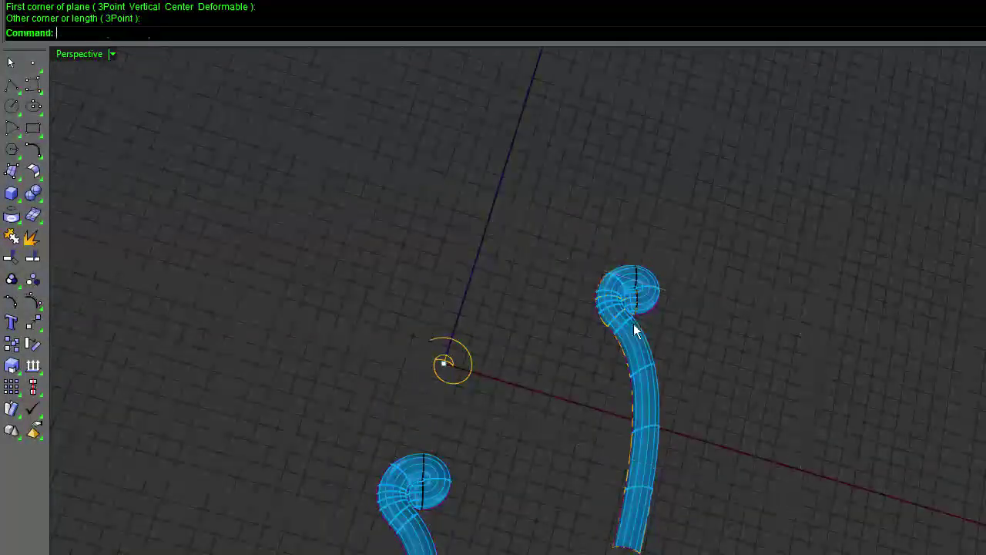
Step: Create a rectangular plane surface on the ground that fully surrounds the scroll crossing the X axis
{"action": "right_click", "coordinate": [637, 330]}
{"action": "scroll", "coordinate": [534, 214], "scroll_direction": "down", "scroll_amount": 1}
{"action": "left_click", "coordinate": [501, 146]}
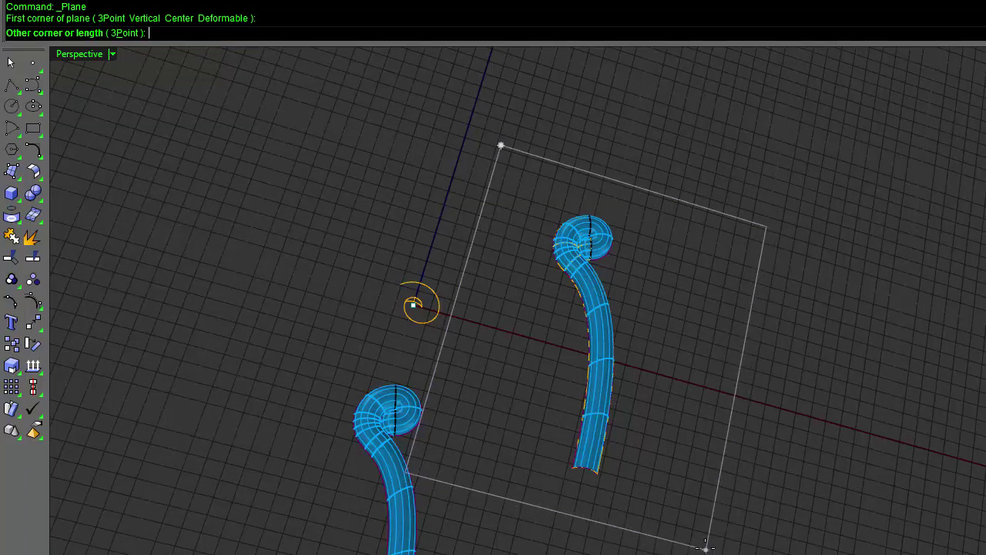
{"action": "left_click", "coordinate": [704, 544]}
Step: Draw a straight polyline across the open far end of the scroll band, connecting its two base corners
{"action": "right_click_drag", "start_coordinate": [769, 413], "coordinate": [972, 340]}
{"action": "scroll", "coordinate": [769, 412], "scroll_direction": "up", "scroll_amount": 8}
{"action": "scroll", "coordinate": [383, 380], "scroll_direction": "up", "scroll_amount": 1}
{"action": "left_click", "coordinate": [12, 86]}
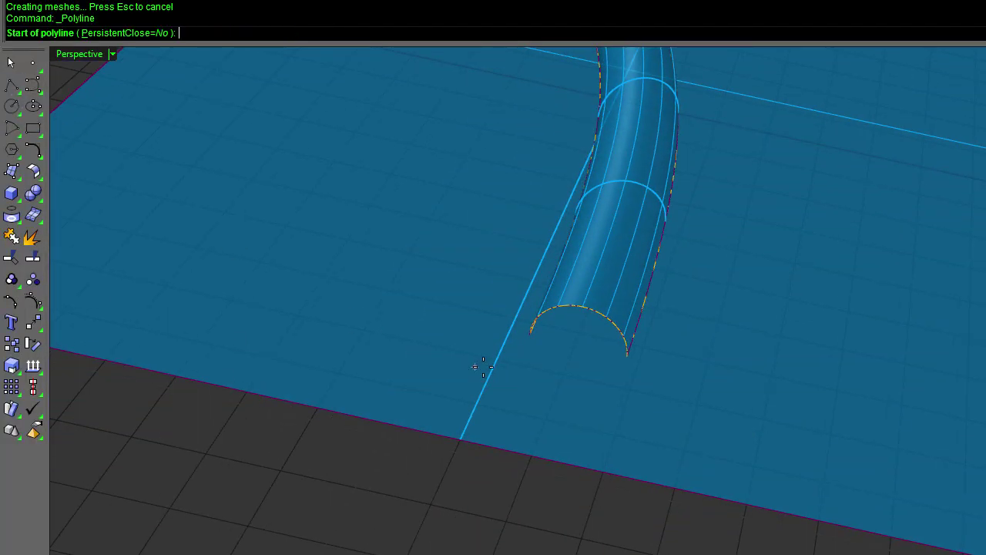
{"action": "left_click", "coordinate": [529, 334]}
{"action": "left_click", "coordinate": [625, 356]}
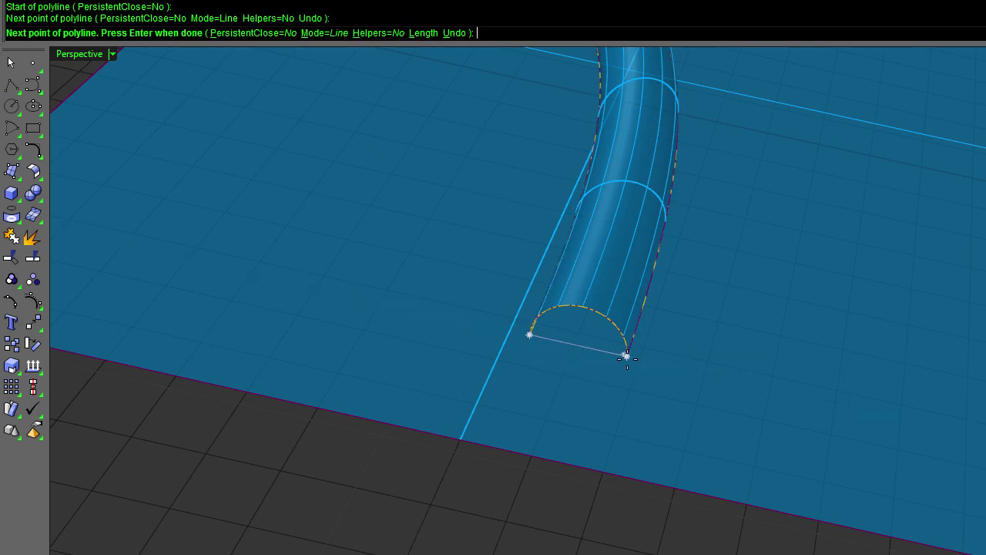
{"action": "key", "text": "Return"}
Step: Trim away the plane outside the scroll's footprint, using the scroll polysurface and the end line as cutting objects
{"action": "left_click", "coordinate": [621, 263]}
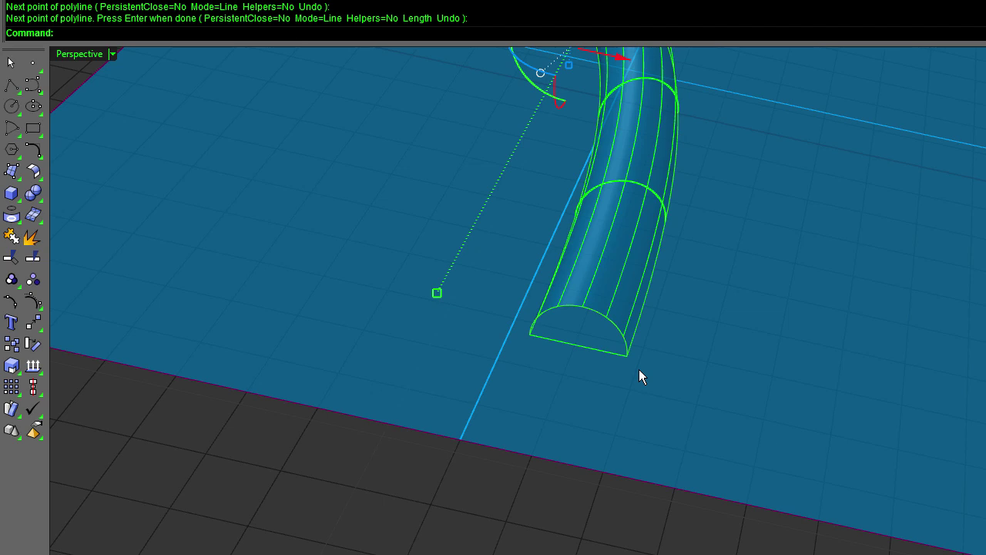
{"action": "key", "text": "ctrl+t"}
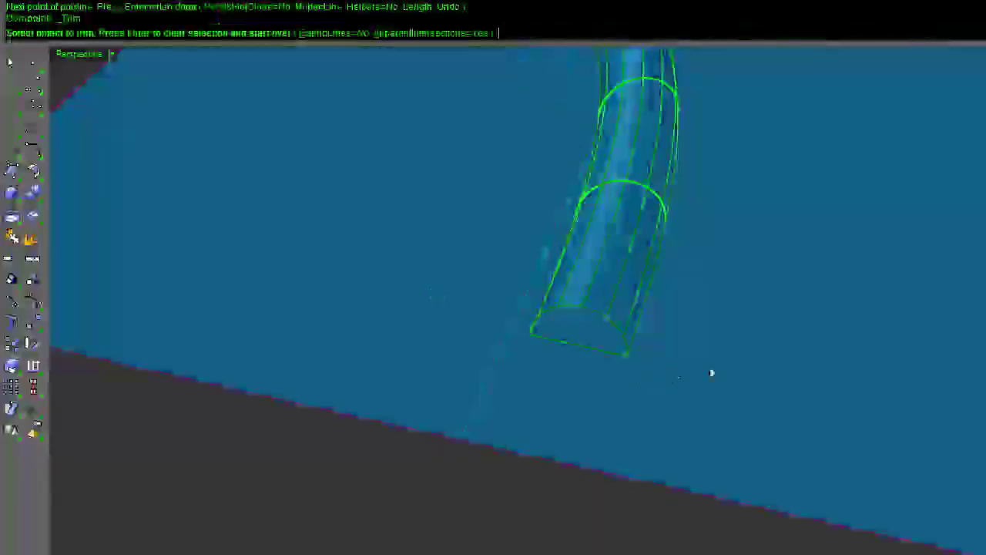
{"action": "left_click", "coordinate": [720, 302]}
{"action": "right_click_drag", "start_coordinate": [721, 302], "coordinate": [721, 302]}
{"action": "key", "text": "Return"}
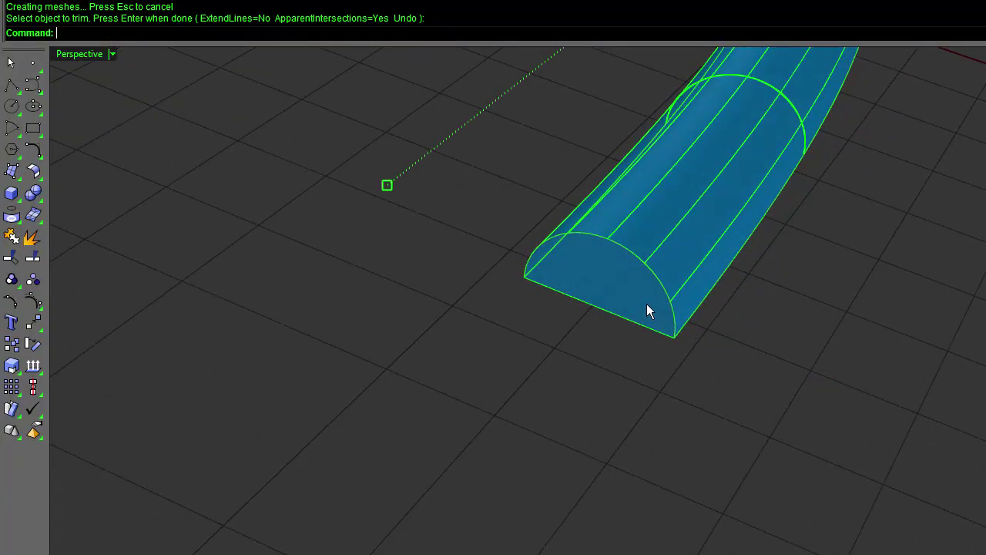
Step: Join the trimmed base plane with the scroll polysurface and cap the remaining open end
{"action": "left_click", "coordinate": [633, 290]}
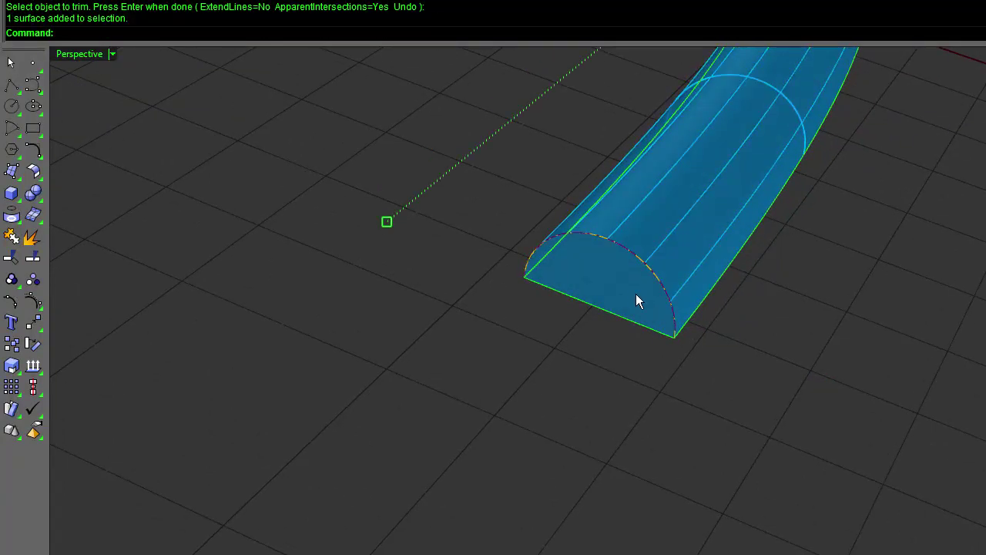
{"action": "left_click", "coordinate": [692, 249]}
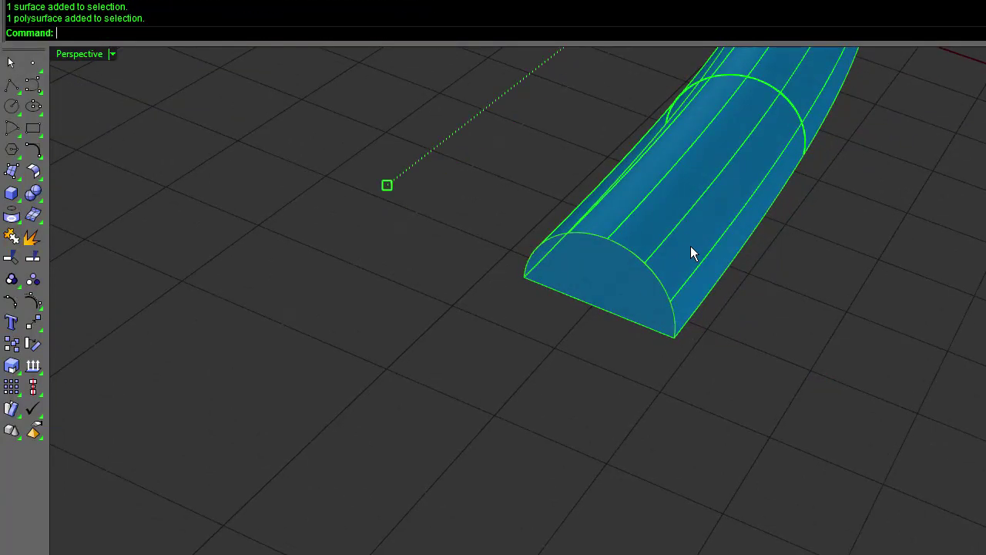
{"action": "key", "text": "Return"}
{"action": "type", "text": "Ap"}
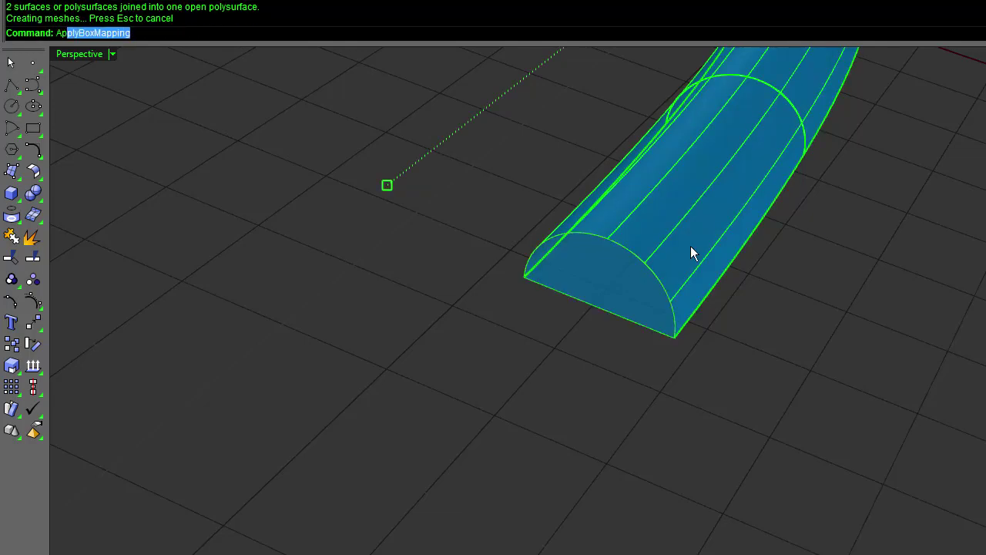
{"action": "type", "text": "Cao"}
{"action": "key", "text": "BackSpace"}
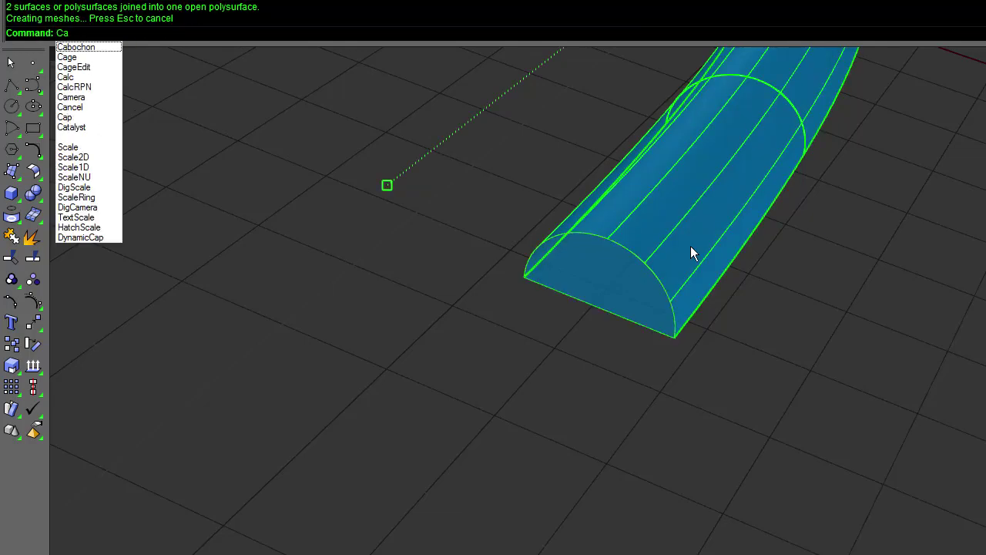
{"action": "type", "text": "p"}
{"action": "key", "text": "Return"}
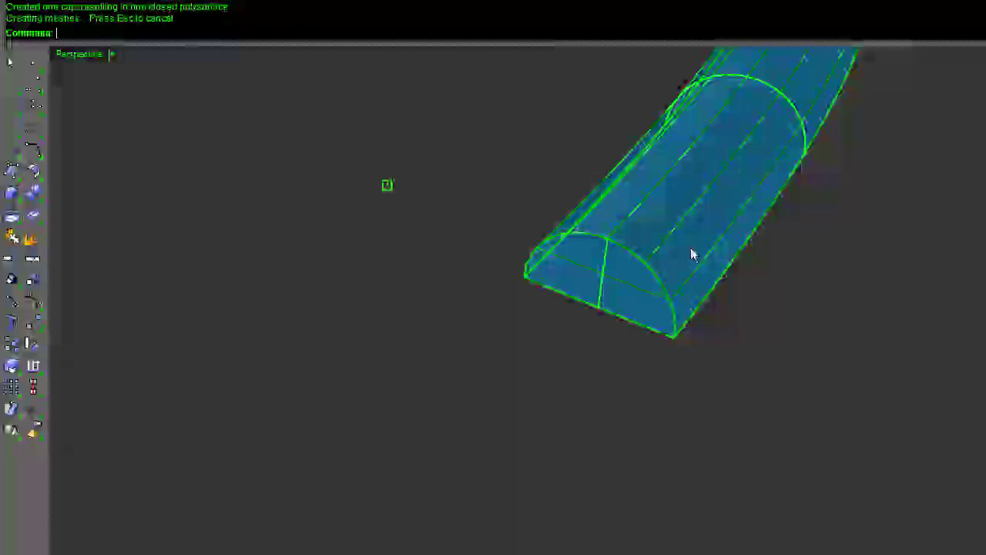
{"action": "right_click_drag", "start_coordinate": [691, 253], "coordinate": [141, 27]}
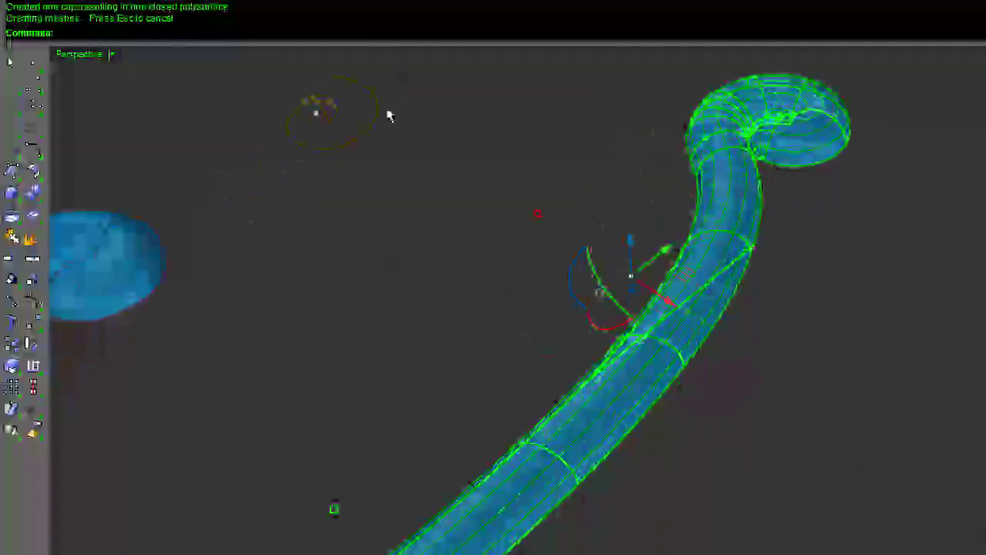
{"action": "left_click", "coordinate": [828, 221]}
Step: Join the half-round scroll with its mirrored copy into one polysurface and cap the round open end
{"action": "right_click_drag", "start_coordinate": [828, 221], "coordinate": [758, 426]}
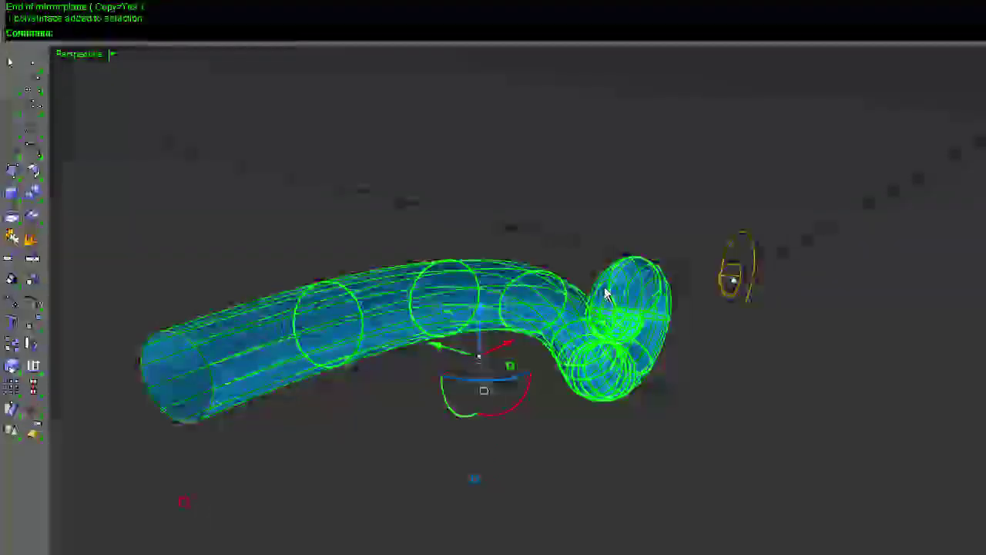
{"action": "type", "text": "Joi"}
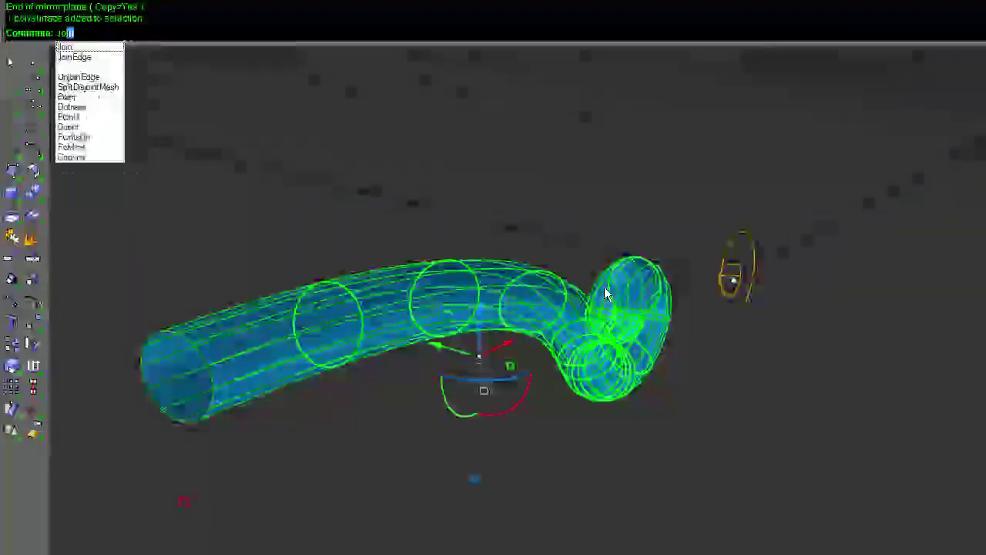
{"action": "type", "text": "n"}
{"action": "key", "text": "Return"}
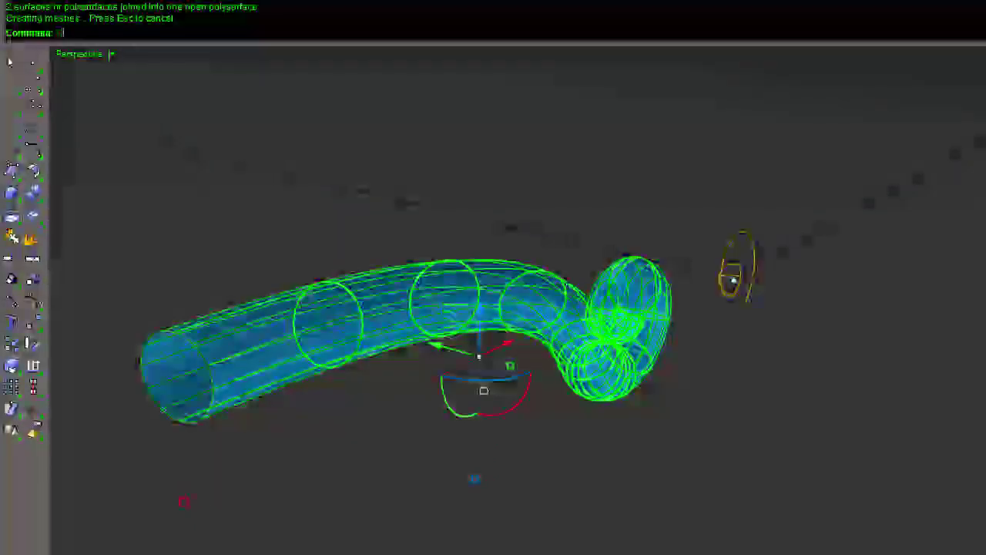
{"action": "type", "text": "Cap"}
{"action": "key", "text": "Return"}
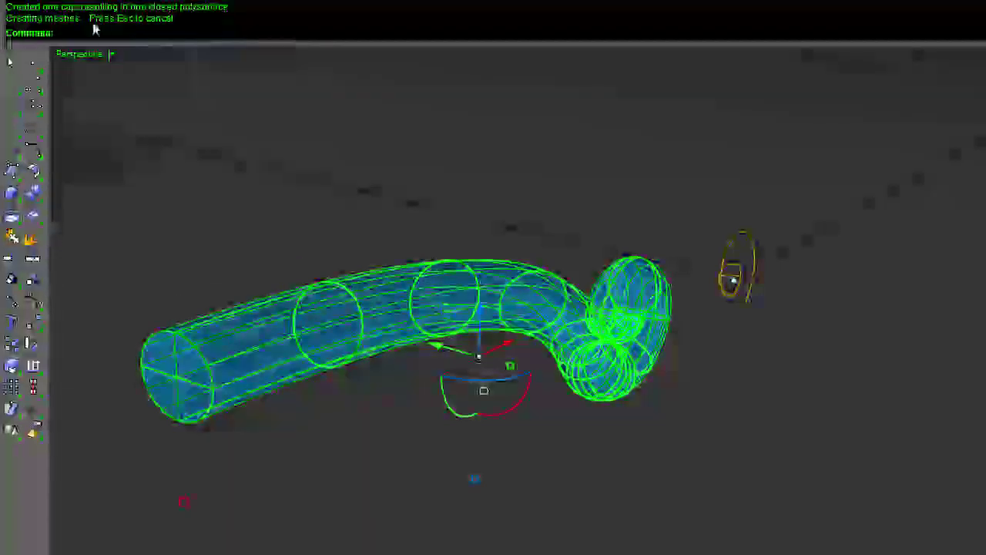
{"action": "key", "text": "Escape"}
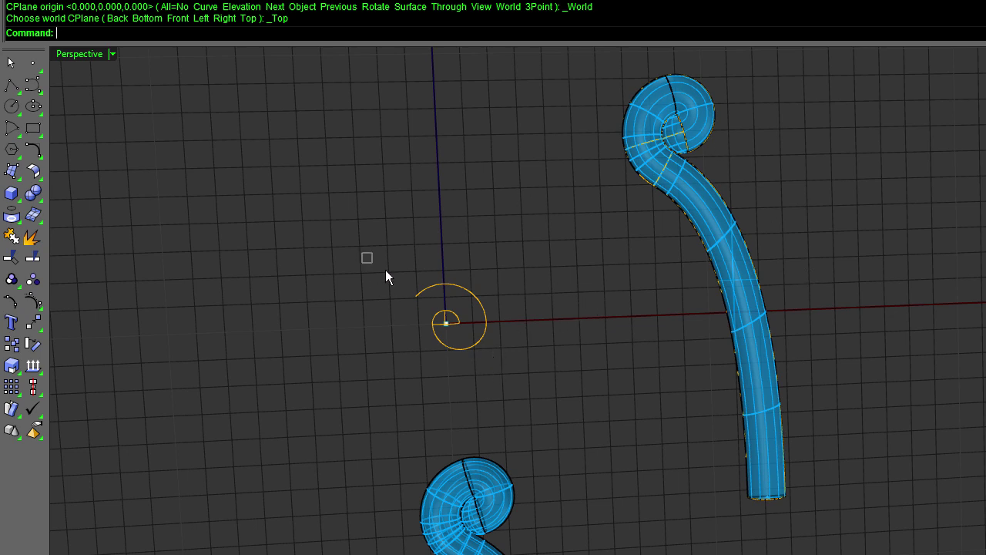
Step: Select the small spiral and section curves at the origin
{"action": "left_click_drag", "start_coordinate": [362, 253], "coordinate": [541, 400]}
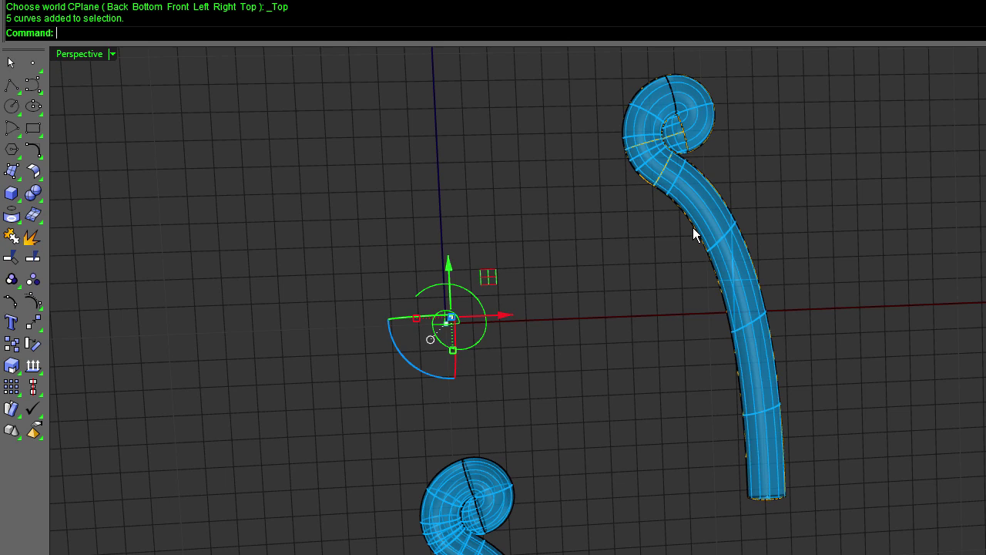
{"action": "right_click_drag", "start_coordinate": [693, 227], "coordinate": [668, 227], "text": "shift"}
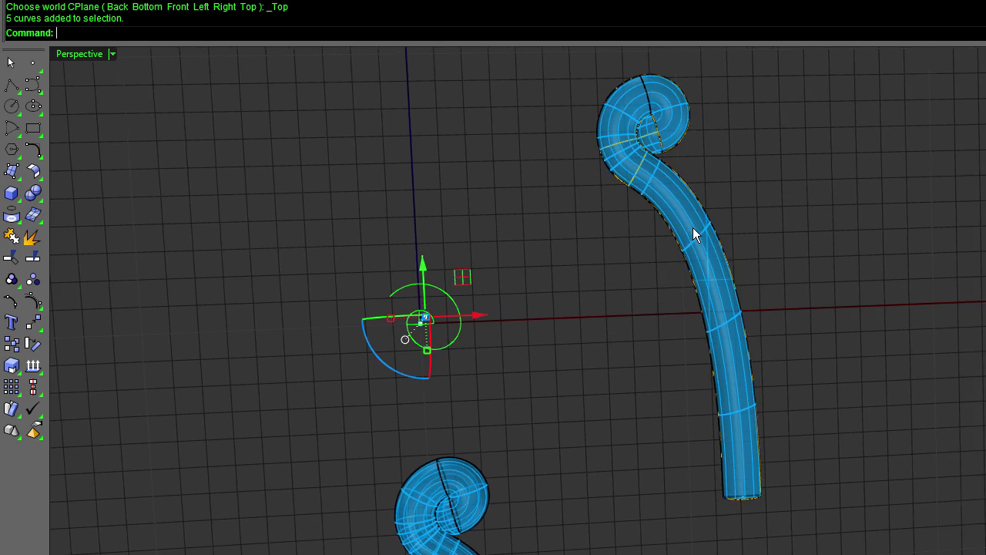